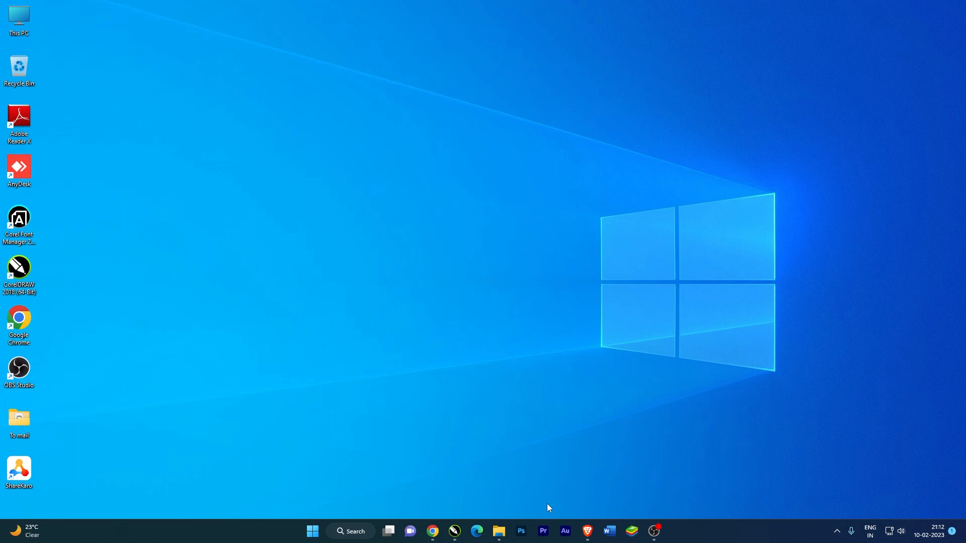
Step: Open Premiere Pro and create a project named Demo project in F:\Editing\Videos Fiinal Edit\Graphic reels\Projects, keeping the default settings
left_click(544, 531)
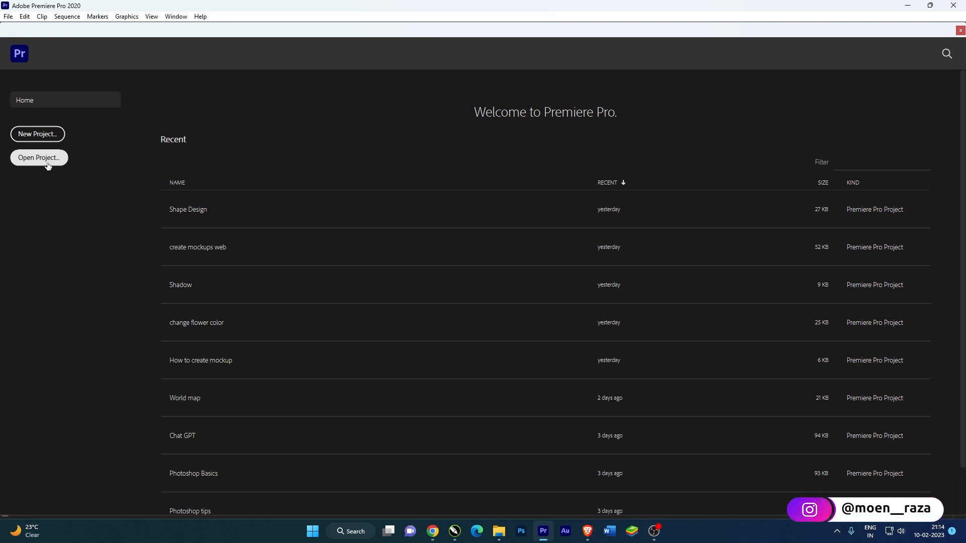
left_click(43, 135)
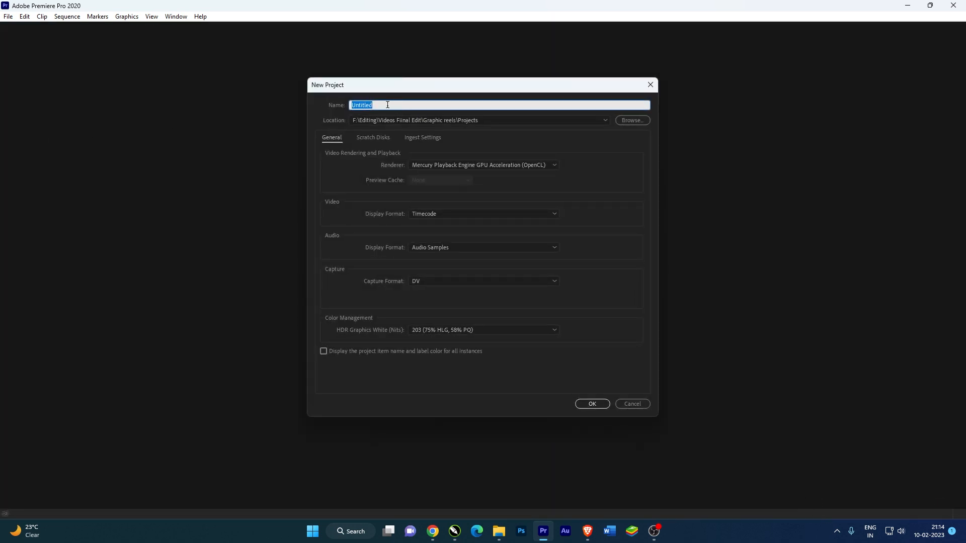
type("demo project")
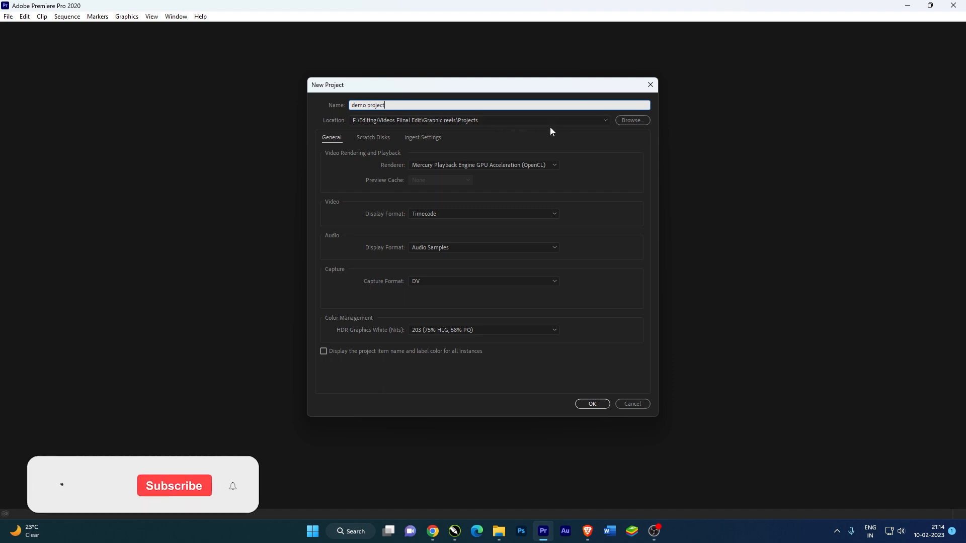
left_click(632, 121)
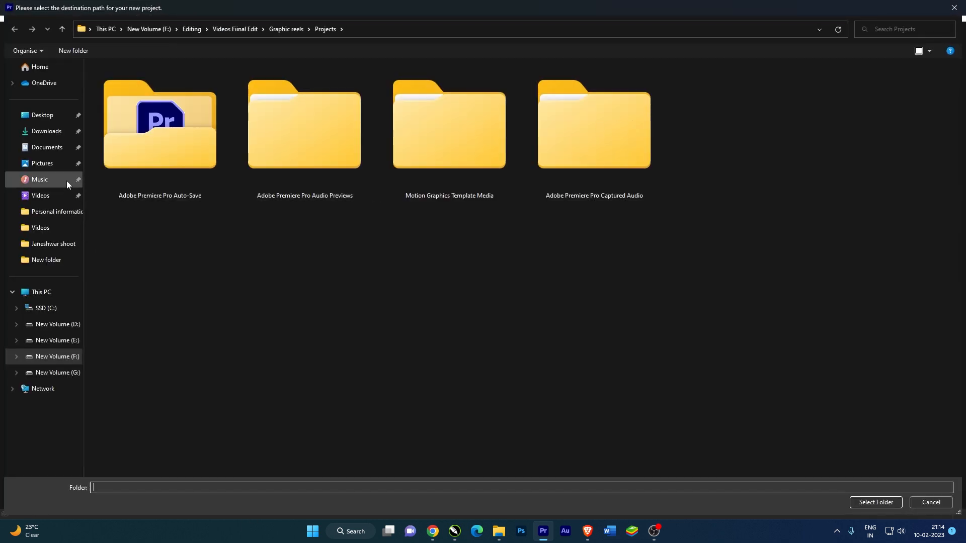
left_click(52, 136)
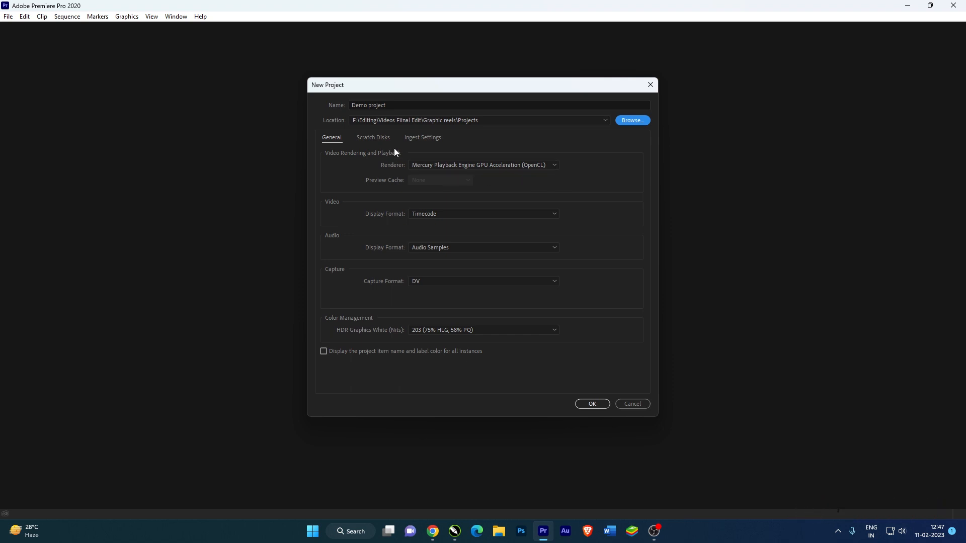
left_click(381, 141)
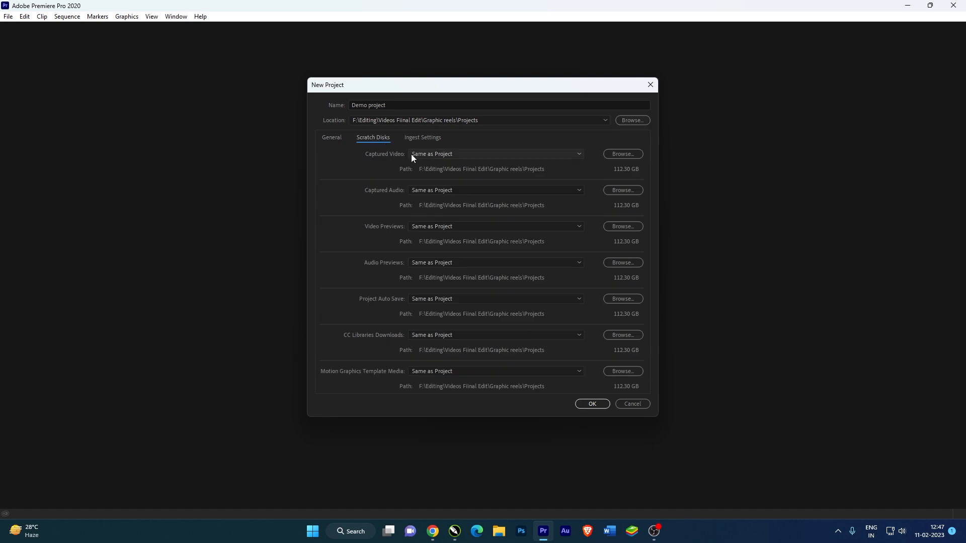
left_click(339, 137)
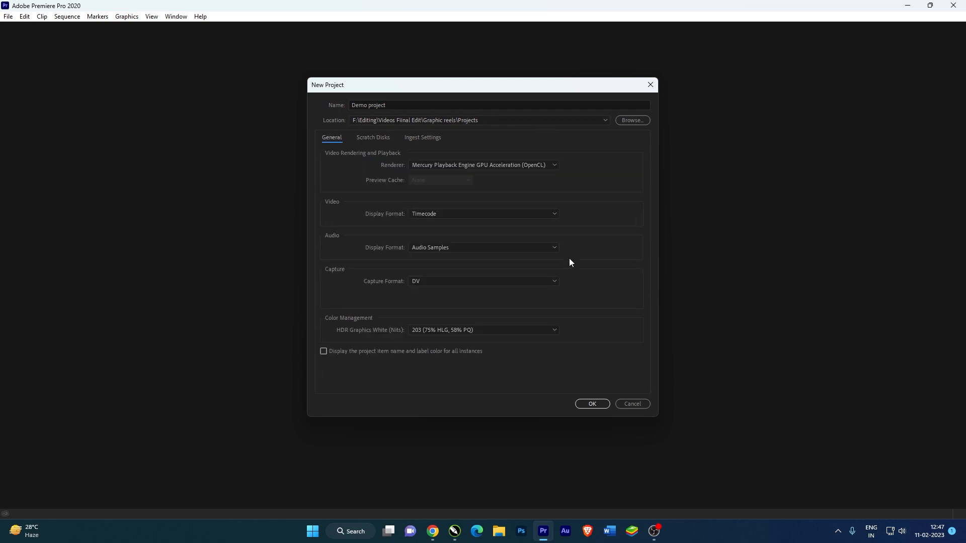
left_click(593, 404)
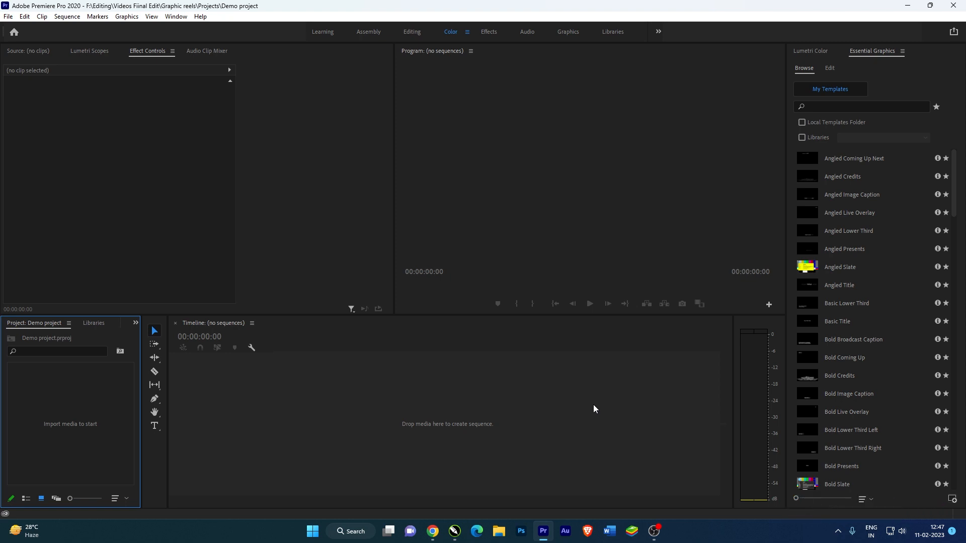
Step: Switch to the Editing workspace and close the Program monitor panel
key("alt+shift+3")
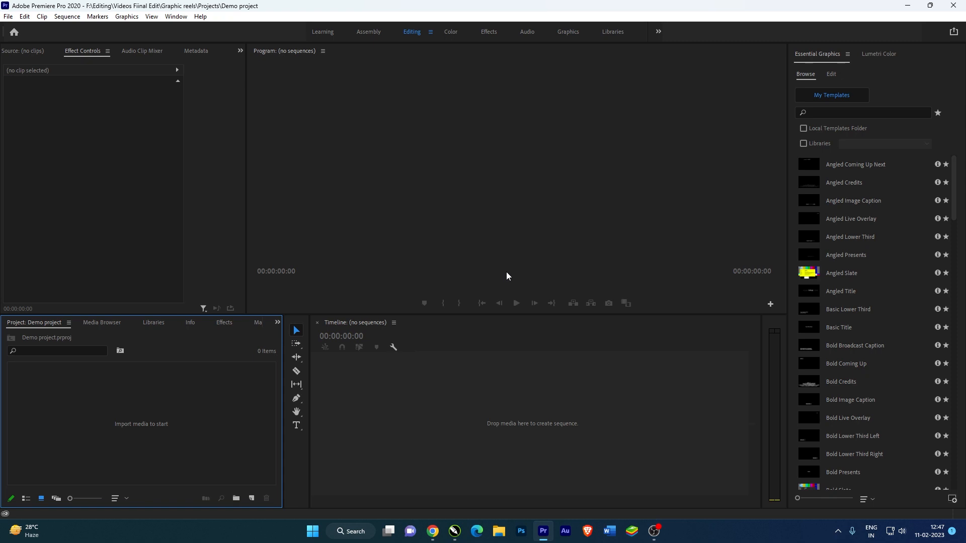
left_click(407, 213)
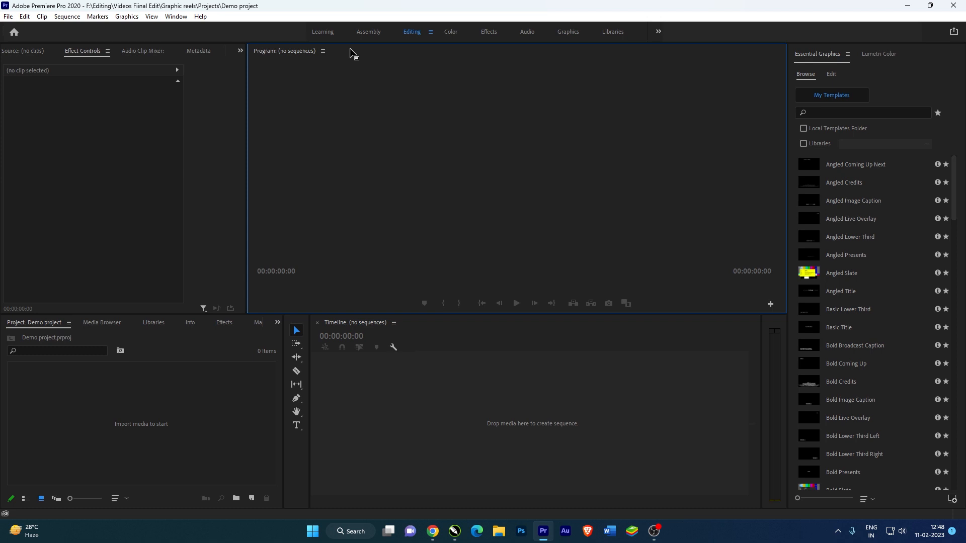
right_click(275, 50)
left_click(294, 55)
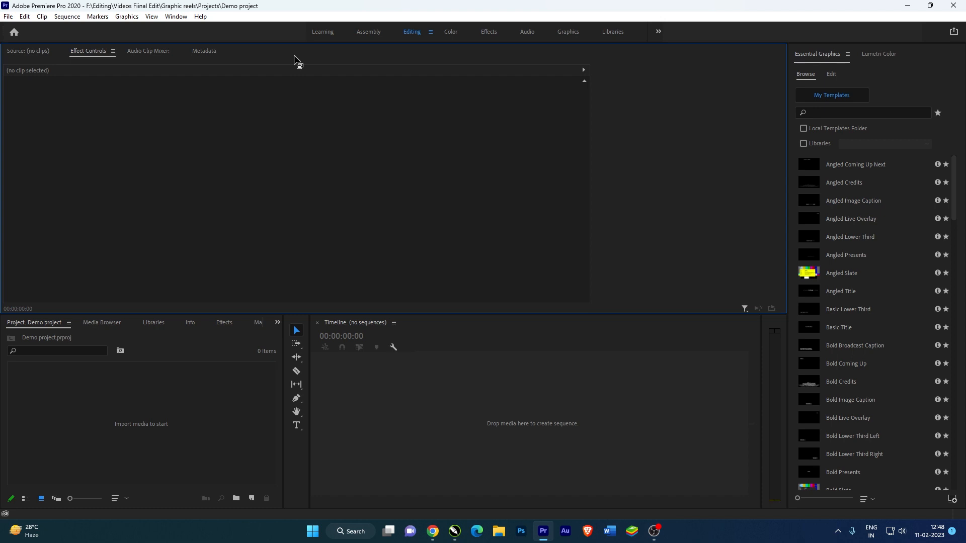
Step: Reset the Editing workspace to its saved layout
left_click(180, 17)
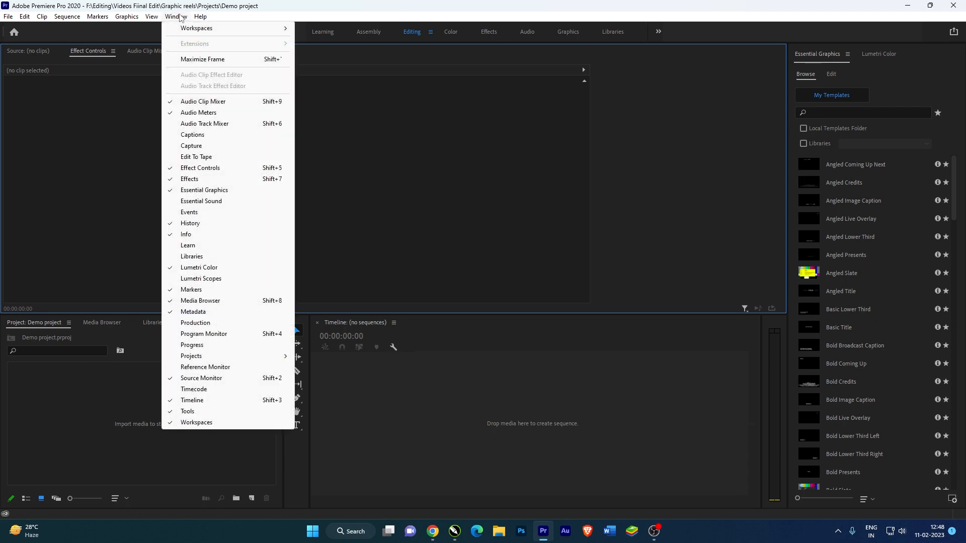
mouse_move(191, 29)
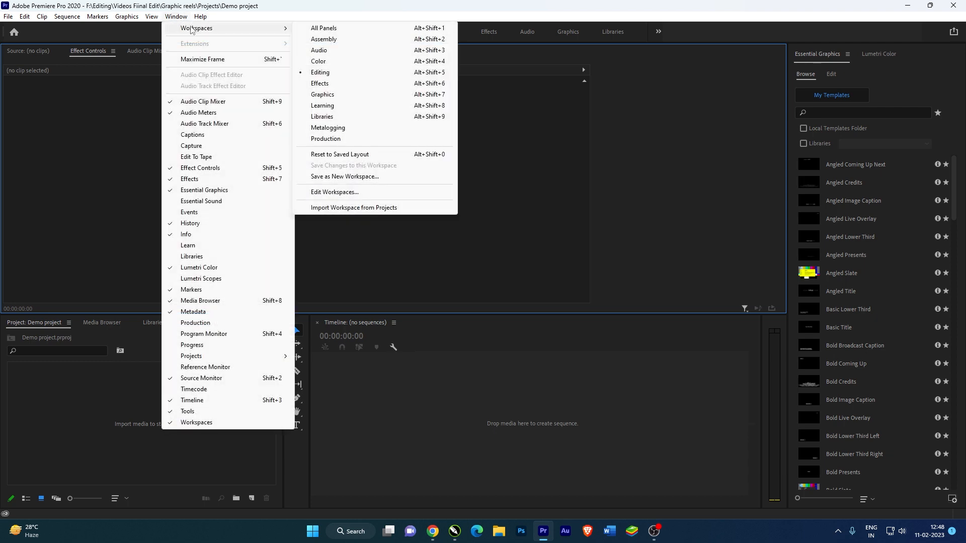
left_click(348, 159)
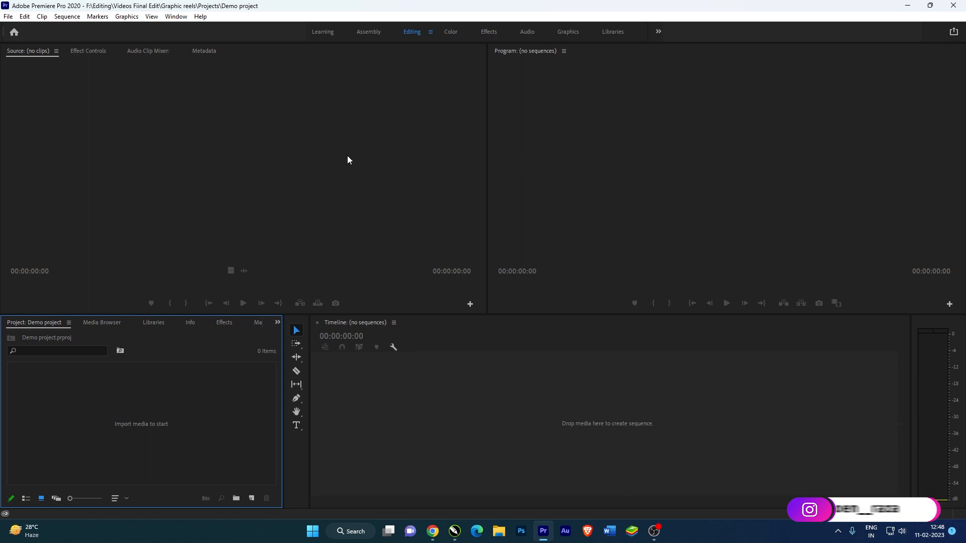
Step: Examine the Source monitor, Project, Timeline and Program monitor panels by activating each in turn
left_click(183, 168)
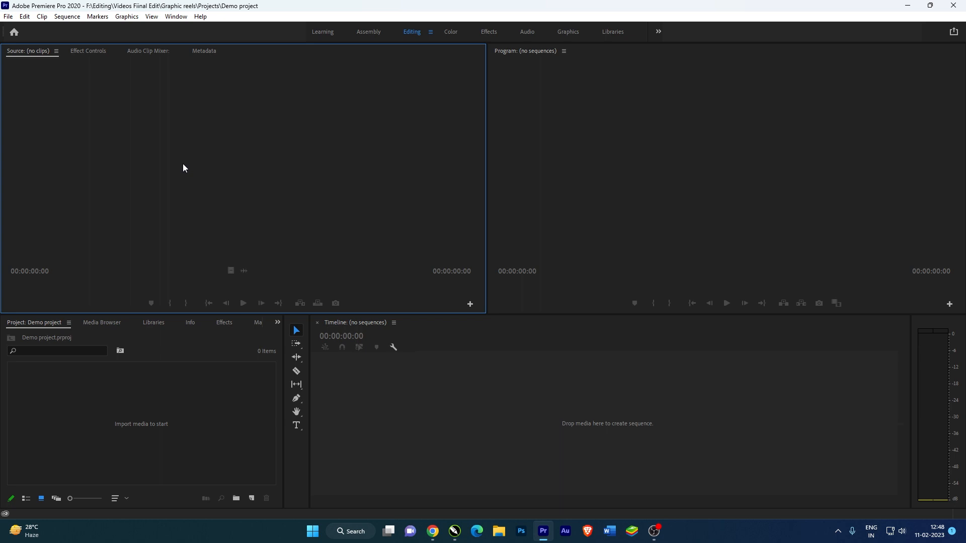
left_click(194, 360)
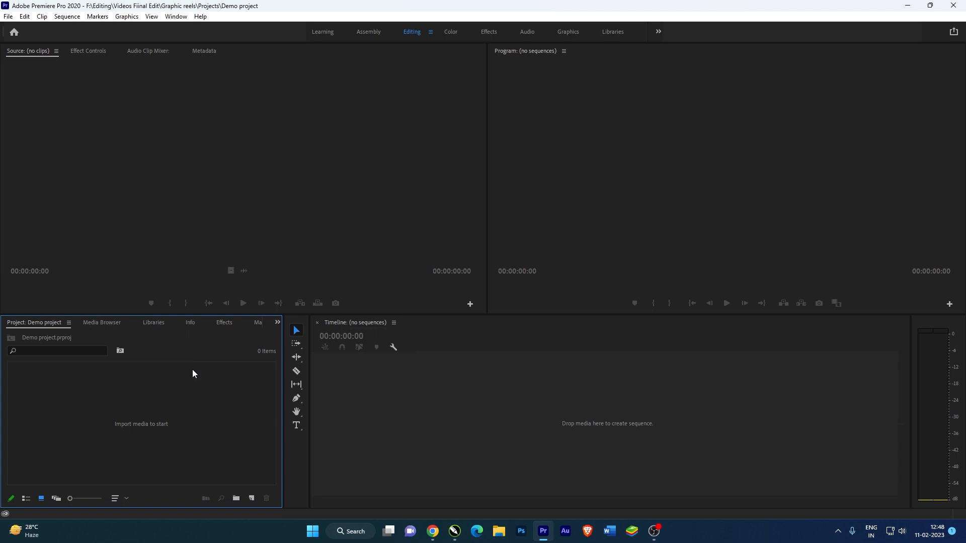
left_click(370, 382)
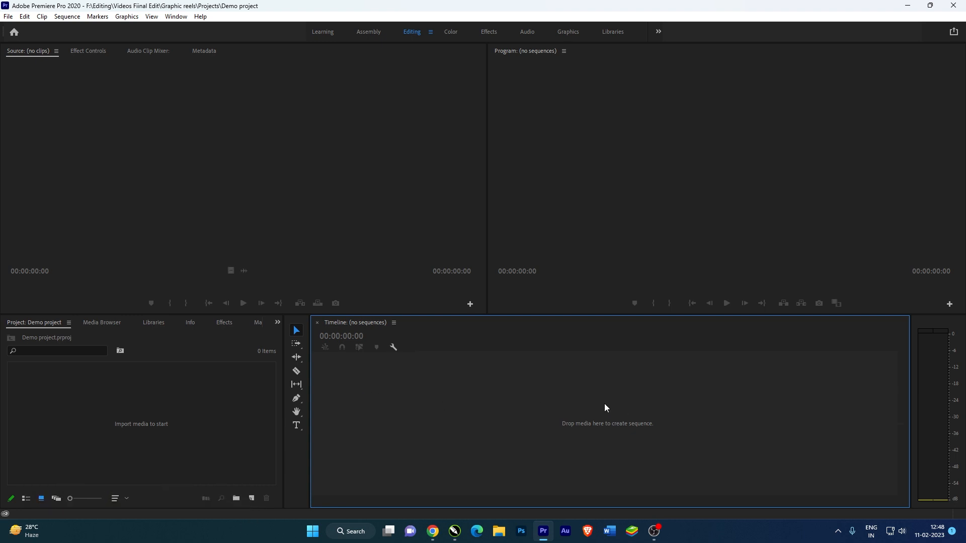
left_click(586, 244)
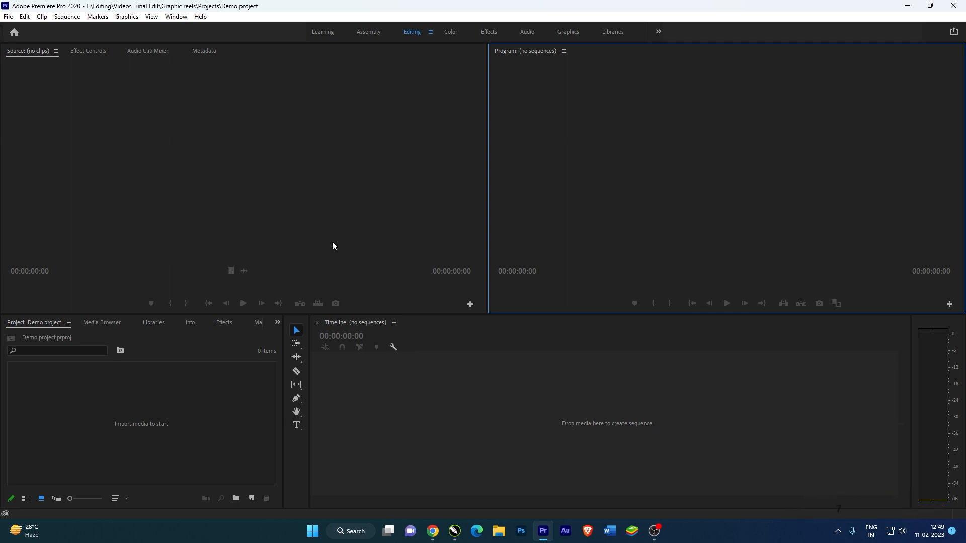
Step: Look through the Learning, Assembly, Color, Effects and Audio workspaces and return to the Editing workspace
left_click(322, 32)
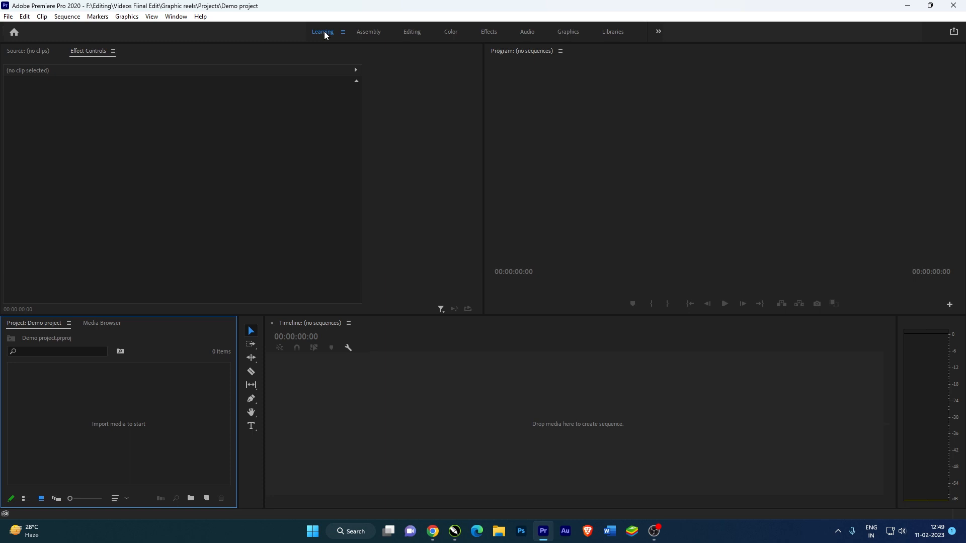
left_click(373, 32)
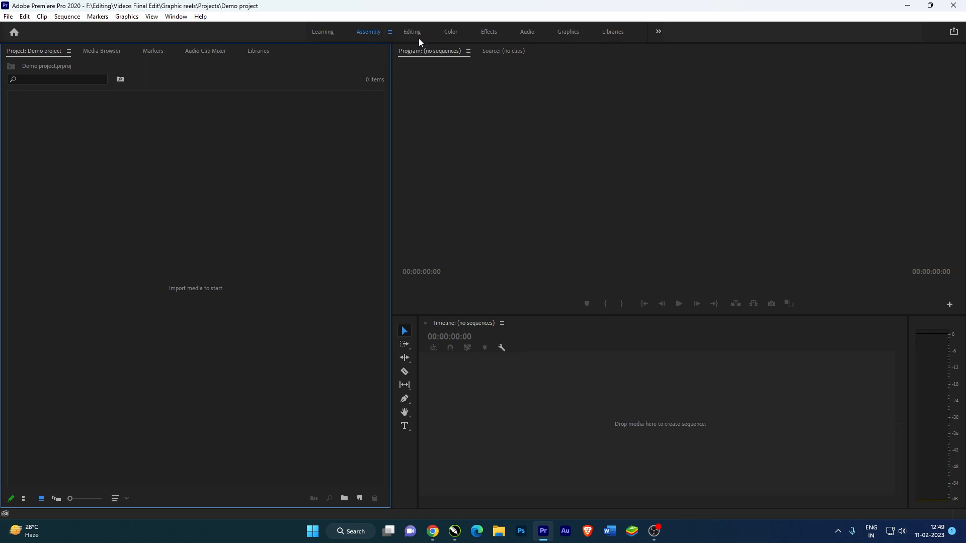
left_click(457, 34)
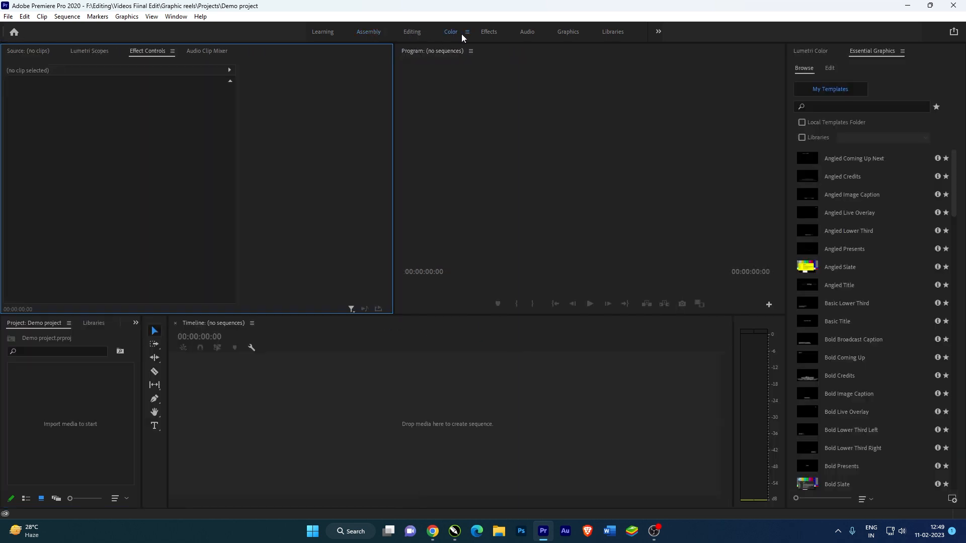
left_click(489, 32)
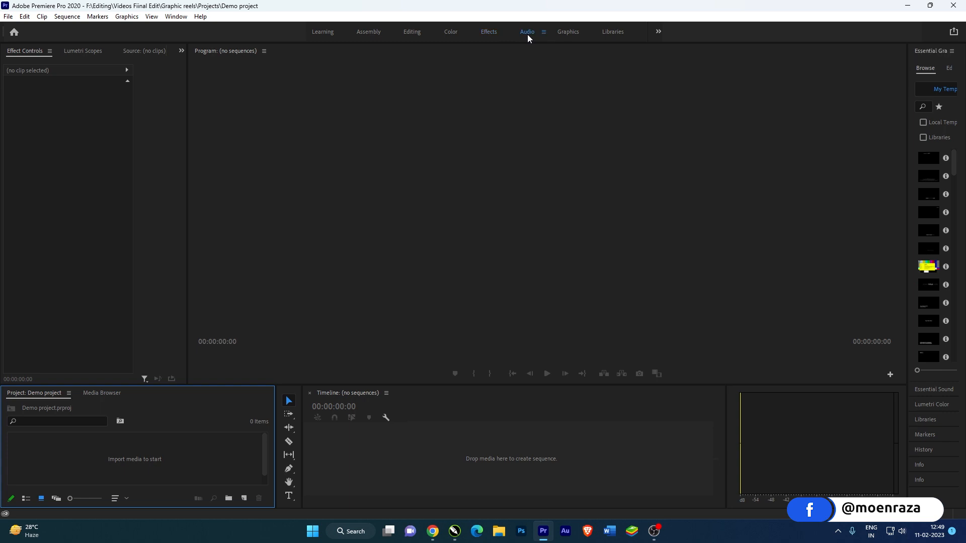
left_click(527, 32)
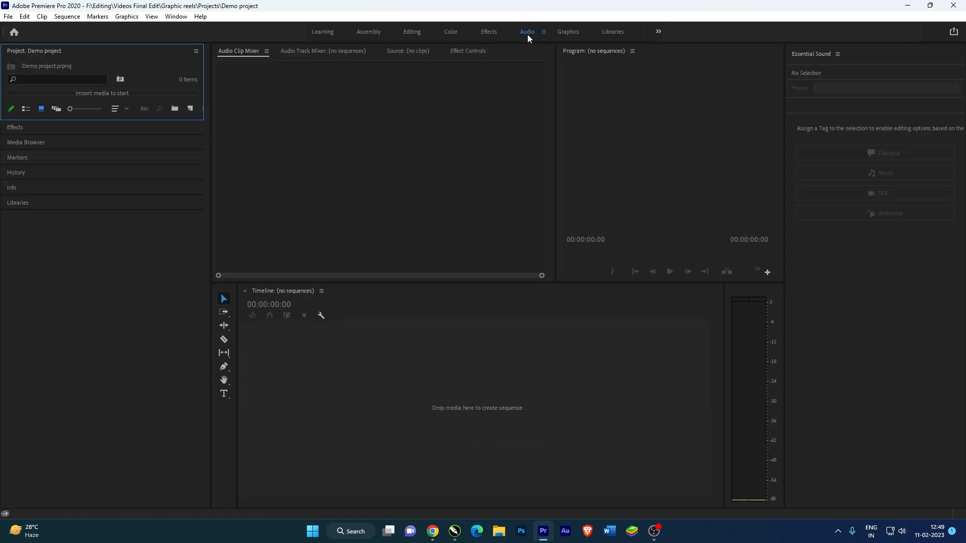
left_click(414, 32)
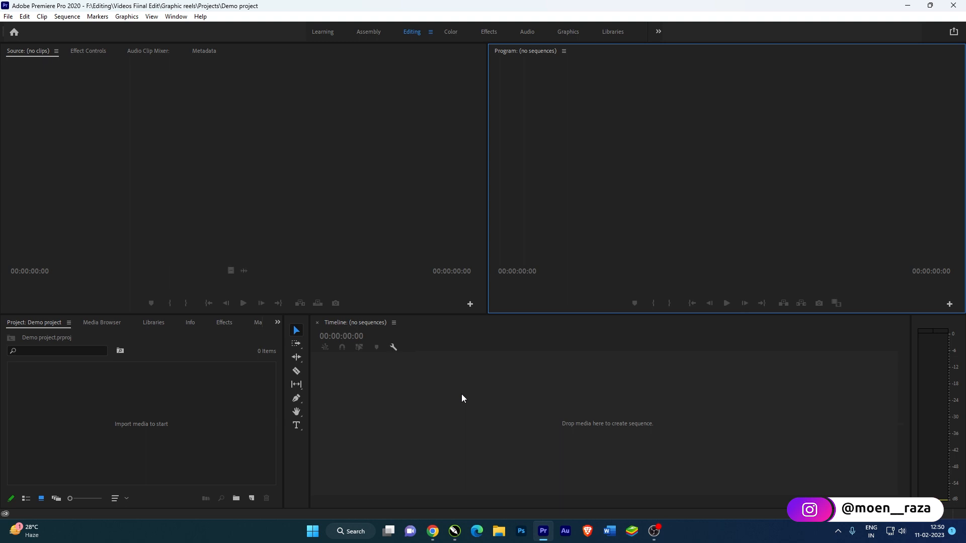
Step: Import all four media files from the Design Skills folder inside the desktop's To mail folder
left_click(9, 18)
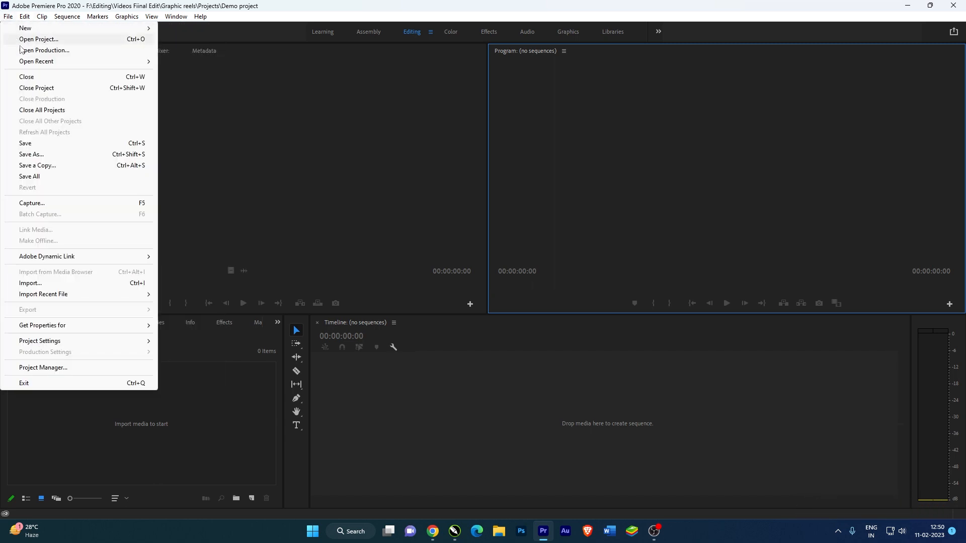
left_click(54, 284)
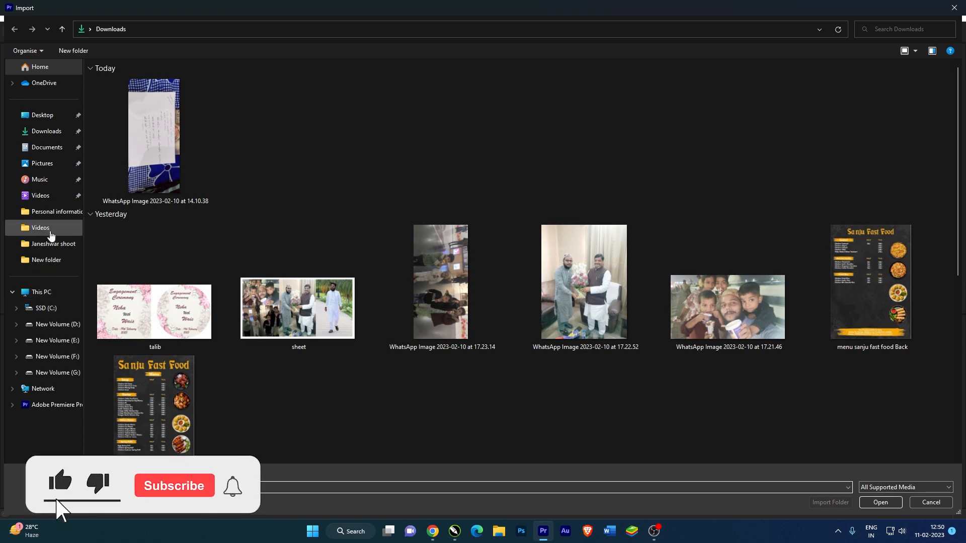
left_click(48, 116)
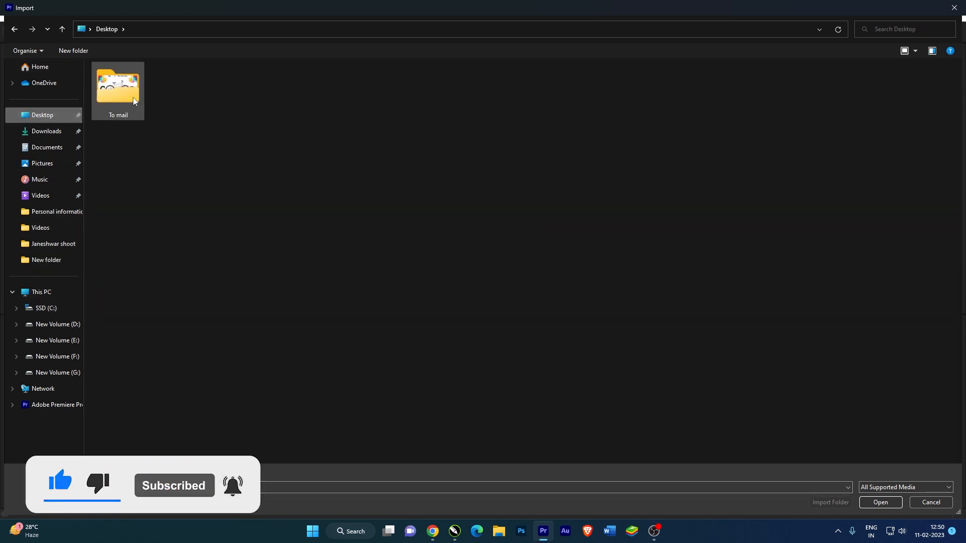
double_click(127, 94)
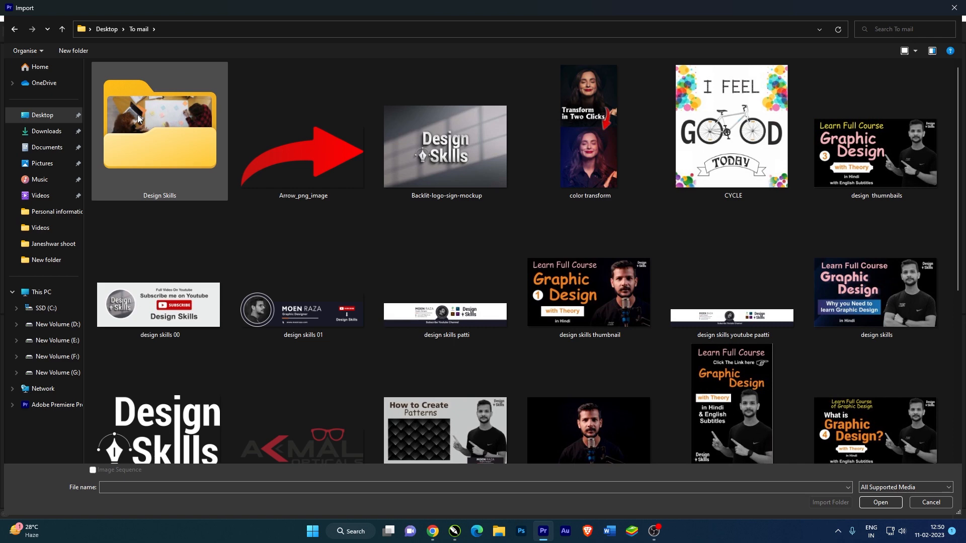
double_click(137, 117)
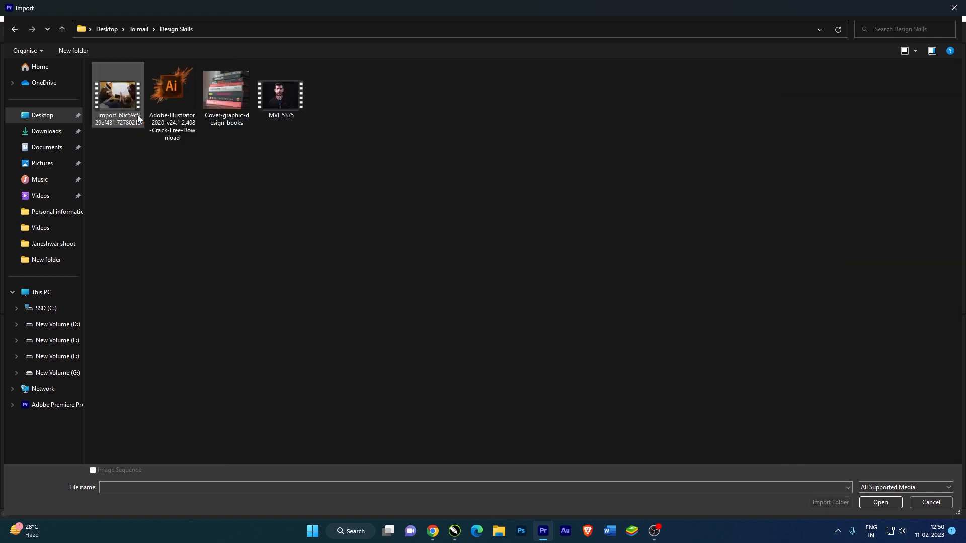
left_click_drag(364, 194, 93, 71)
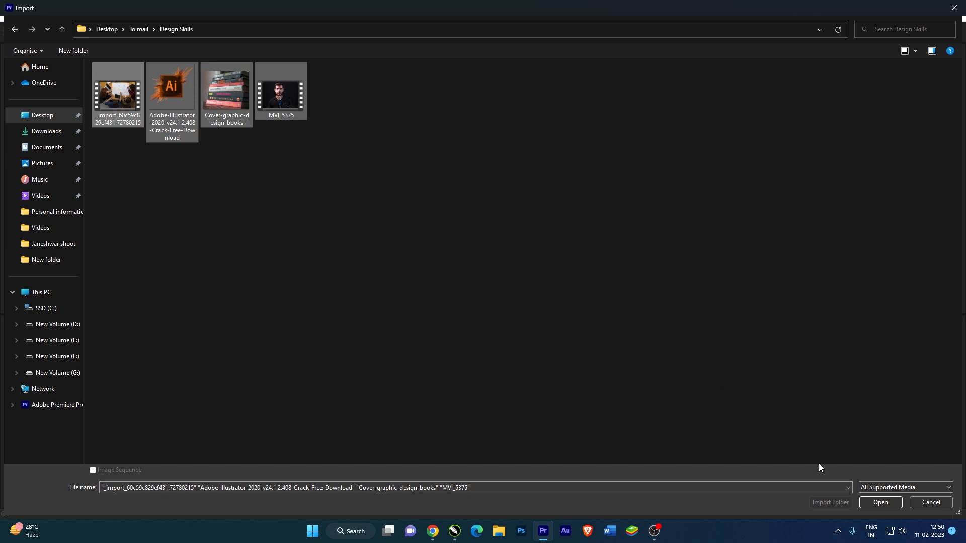
left_click(882, 501)
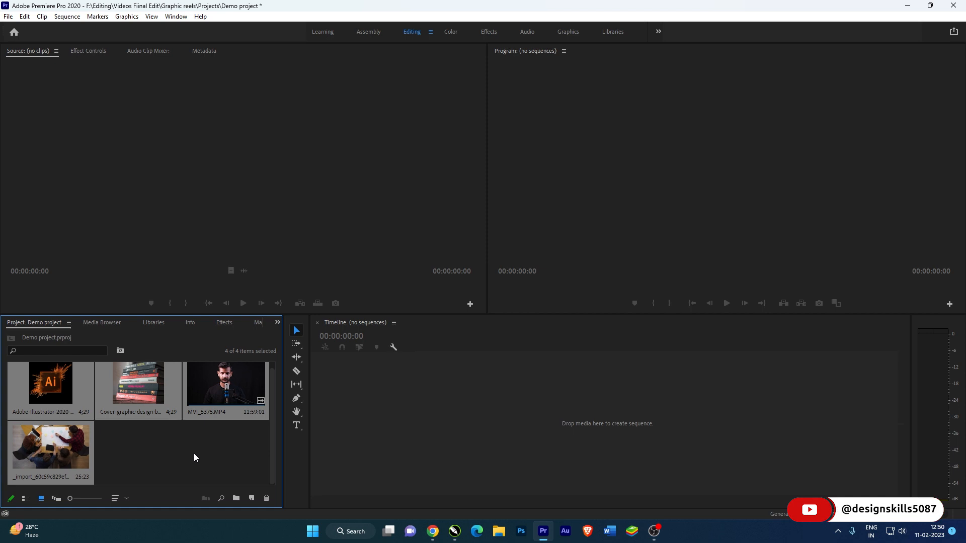
Step: Undo the import of the four media files, and open the Import dialog from the Project panel and dismiss it
key("ctrl+z")
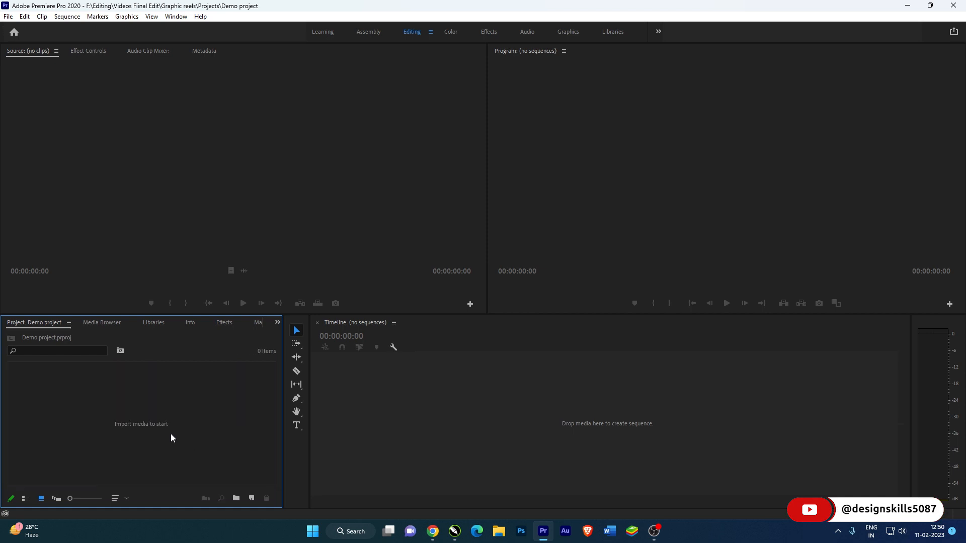
double_click(146, 423)
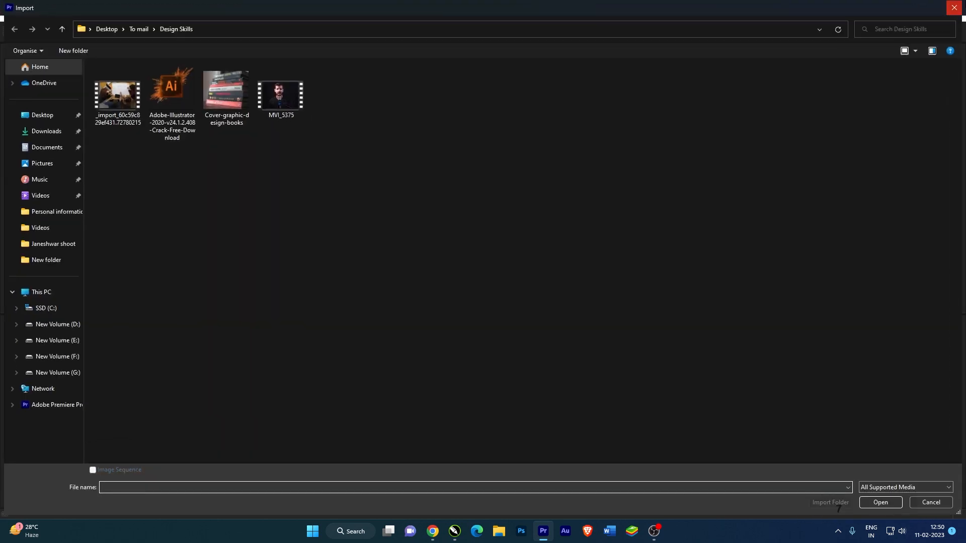
left_click(957, 6)
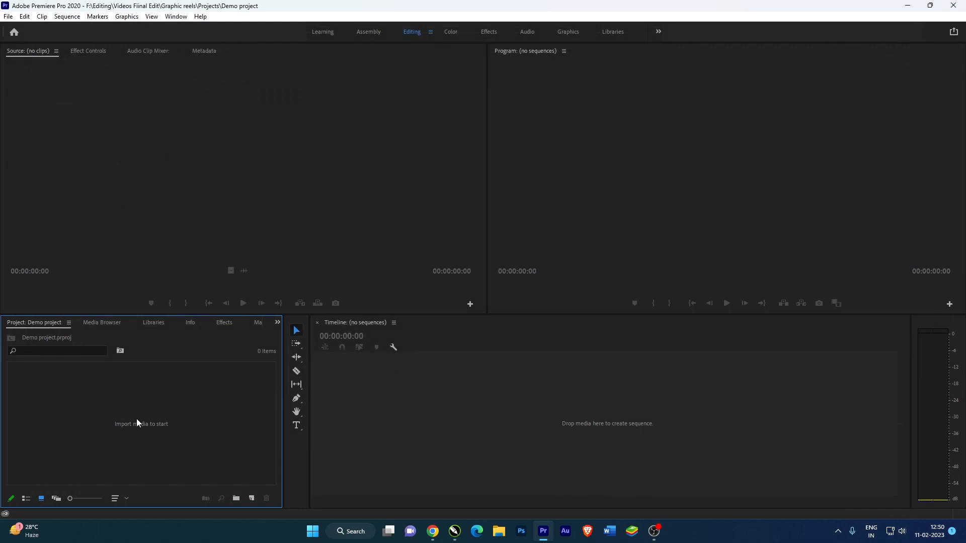
Step: Import all four media files from the Design Skills folder into the Project panel and clear the selection
right_click(137, 419)
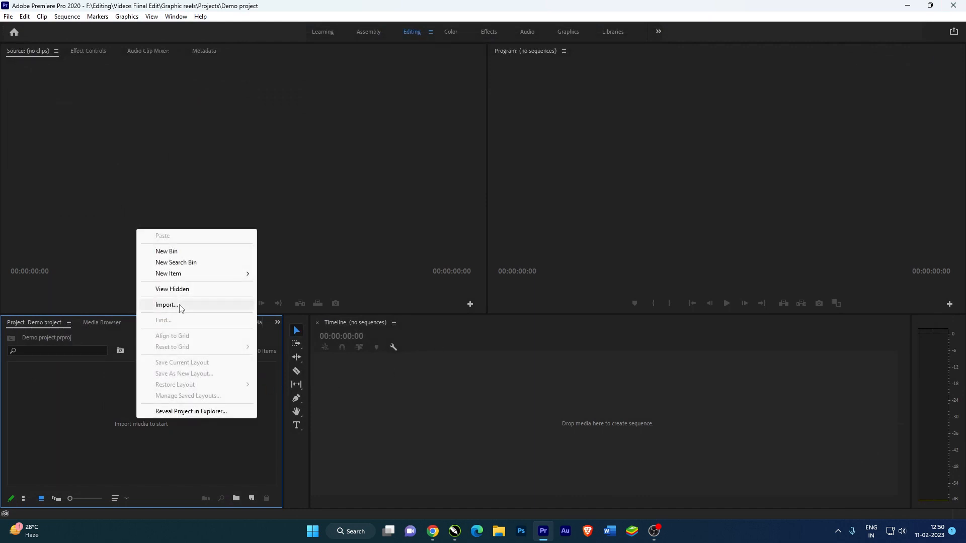
double_click(108, 403)
left_click_drag(327, 204, 110, 65)
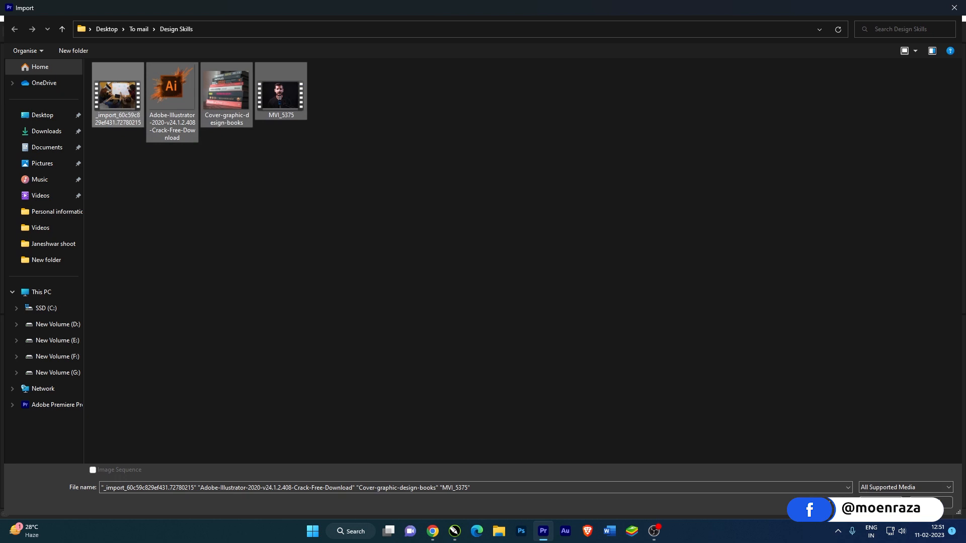
key("Return")
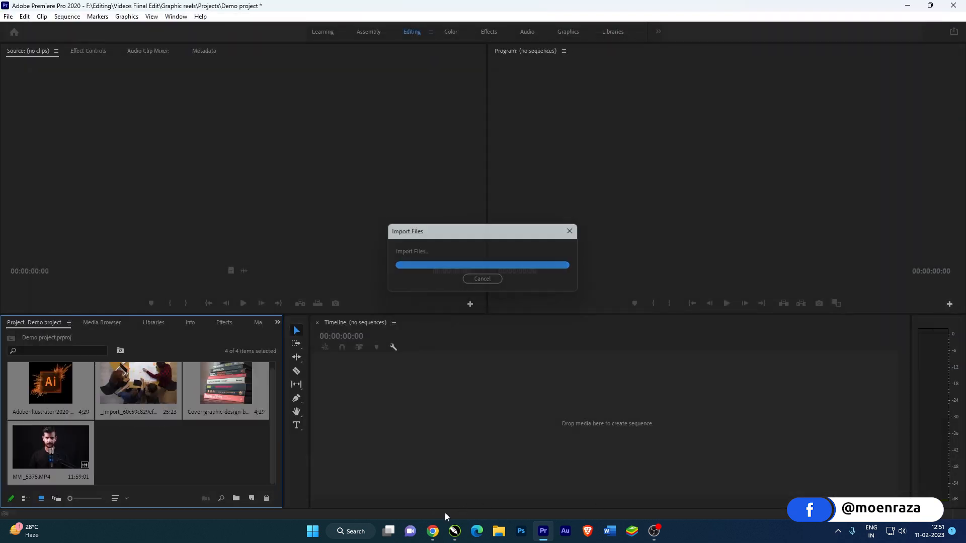
left_click(182, 458)
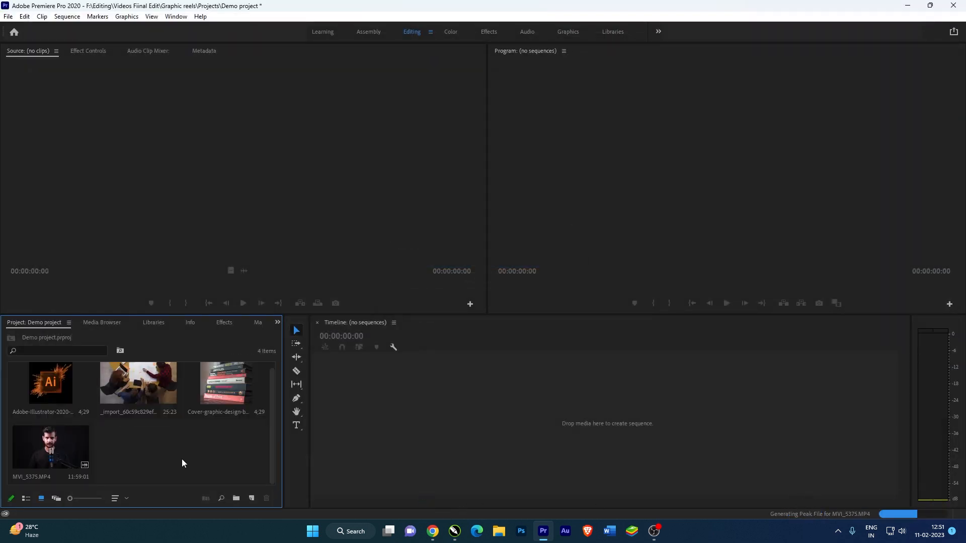
Step: Preview the Project panel's list view, return to icon view and enlarge the thumbnails to two per row
left_click(25, 500)
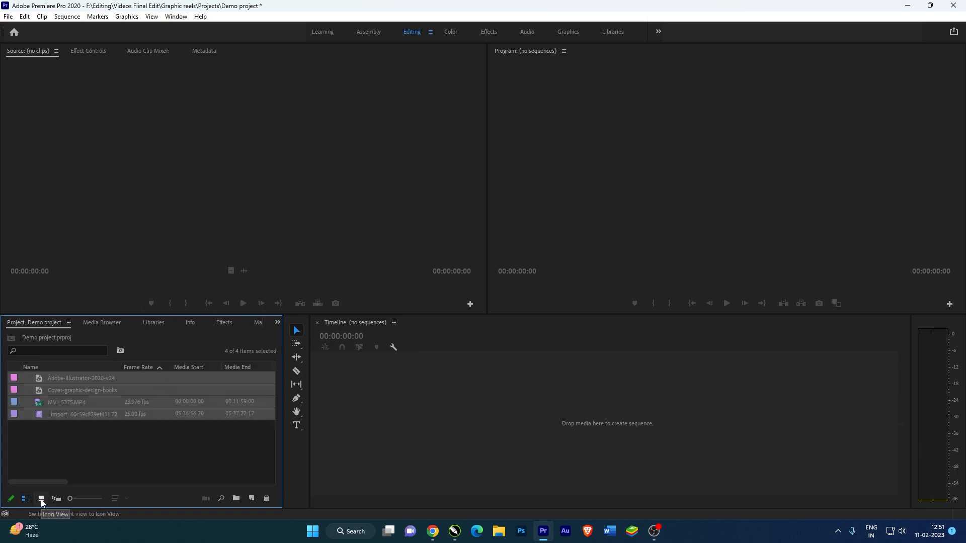
left_click(41, 499)
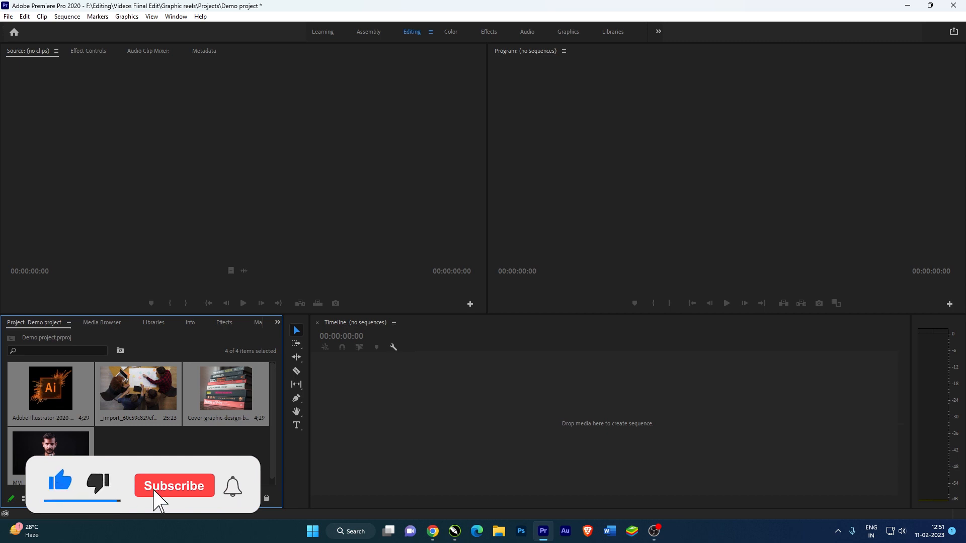
left_click(89, 499)
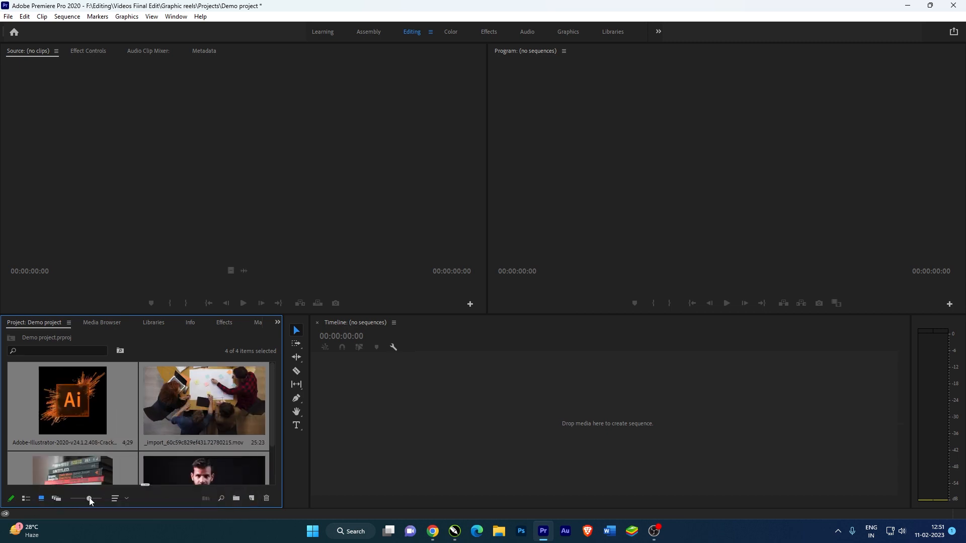
mouse_move(89, 498)
left_mouse_down()
mouse_move(107, 498)
mouse_move(89, 499)
left_mouse_up()
scroll(125, 432, "down", 2)
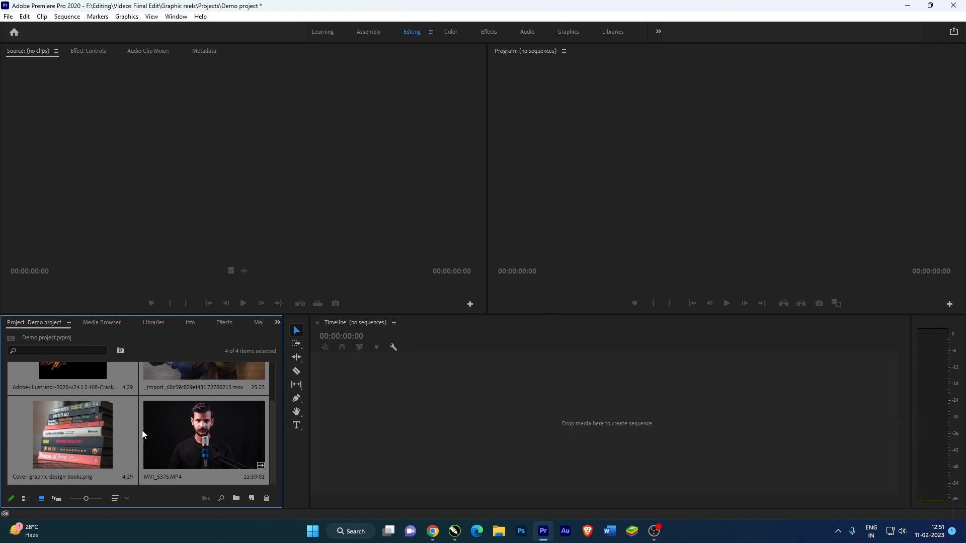
Step: Compare how the imported media appears in list view and icon view, selecting the MVI_5375.MP4 clip
left_click(25, 499)
left_click(130, 459)
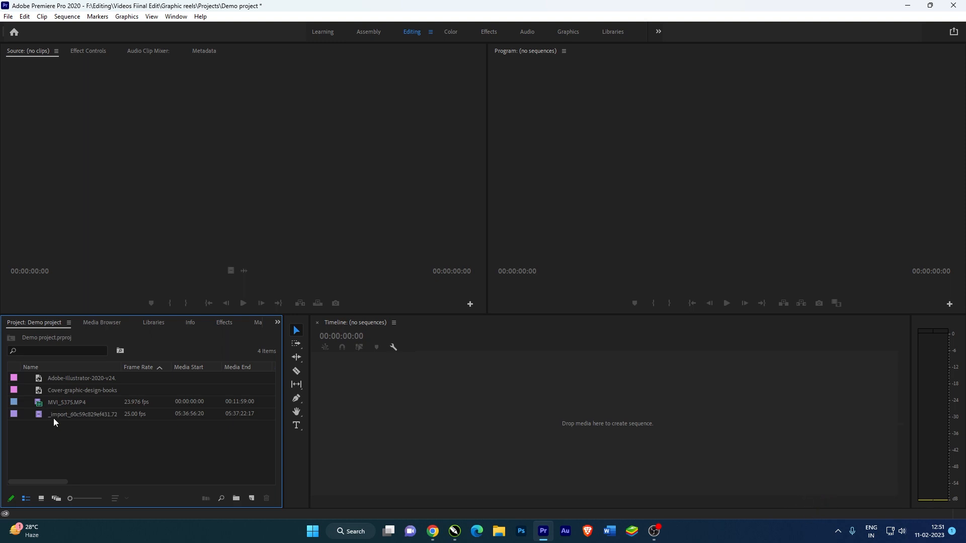
left_click(47, 404)
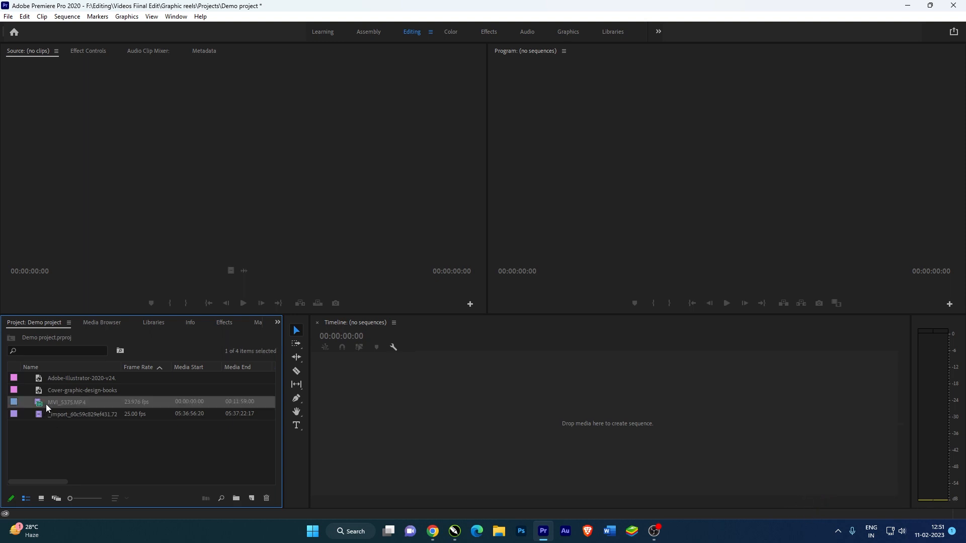
left_click(41, 498)
scroll(164, 428, "down", 2)
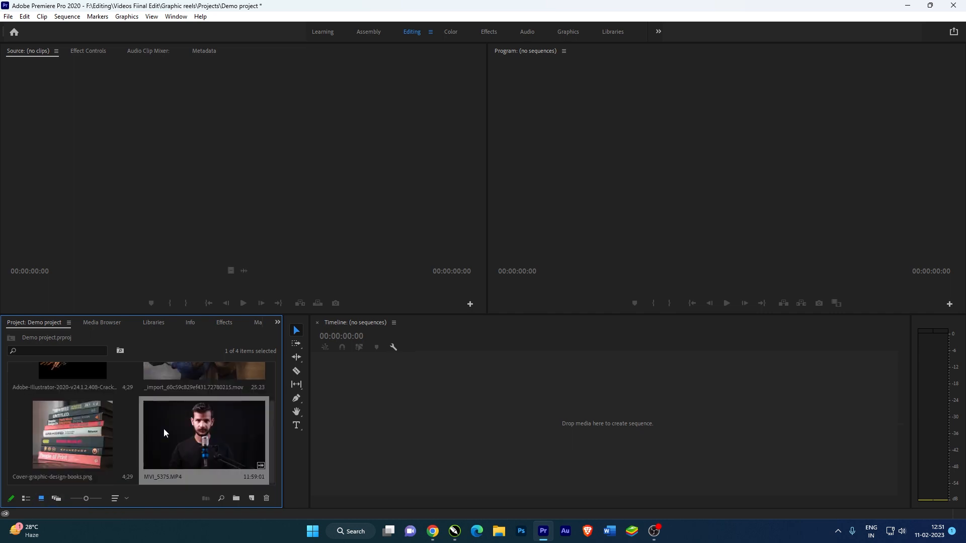
scroll(240, 431, "up", 2)
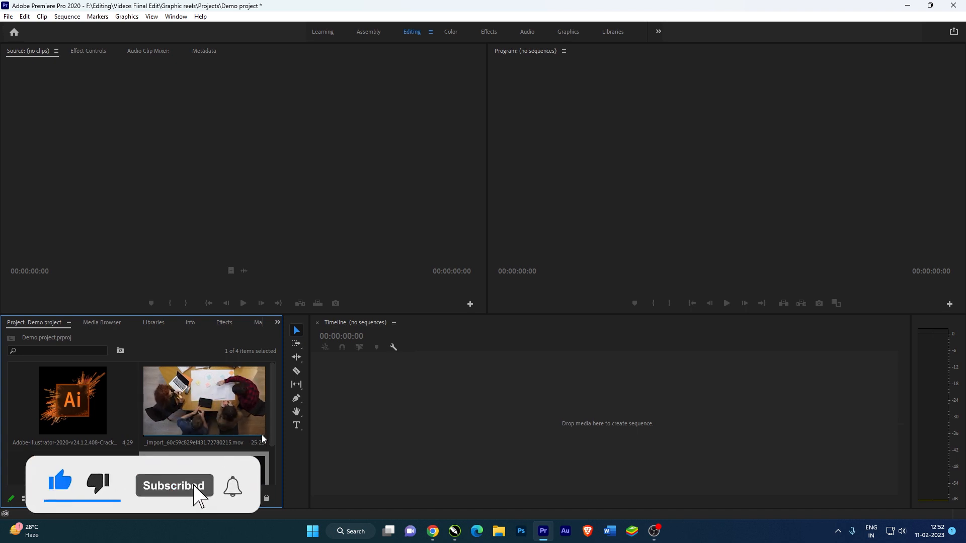
scroll(259, 436, "down", 2)
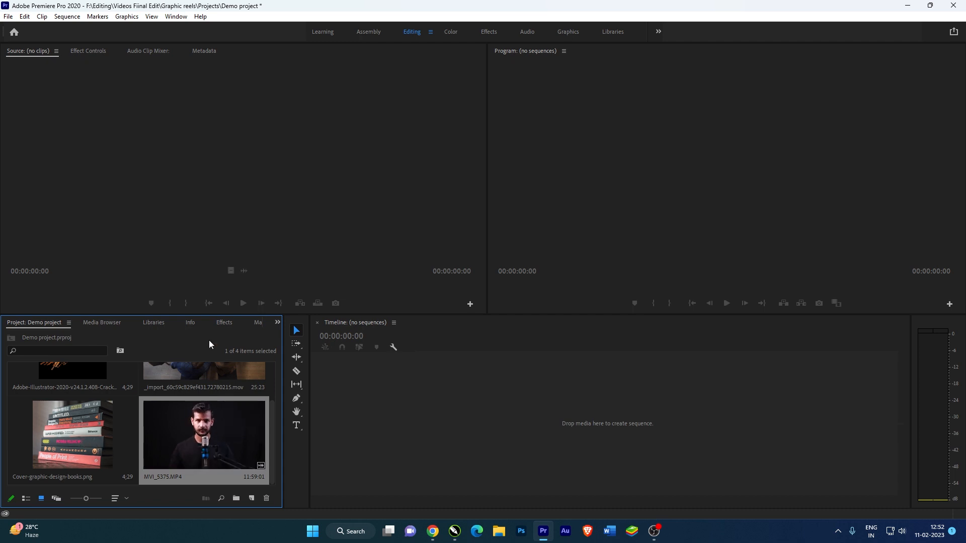
Step: Open MVI_5375.MP4 in the Source monitor and play a few seconds from the middle of the clip
left_click(203, 209)
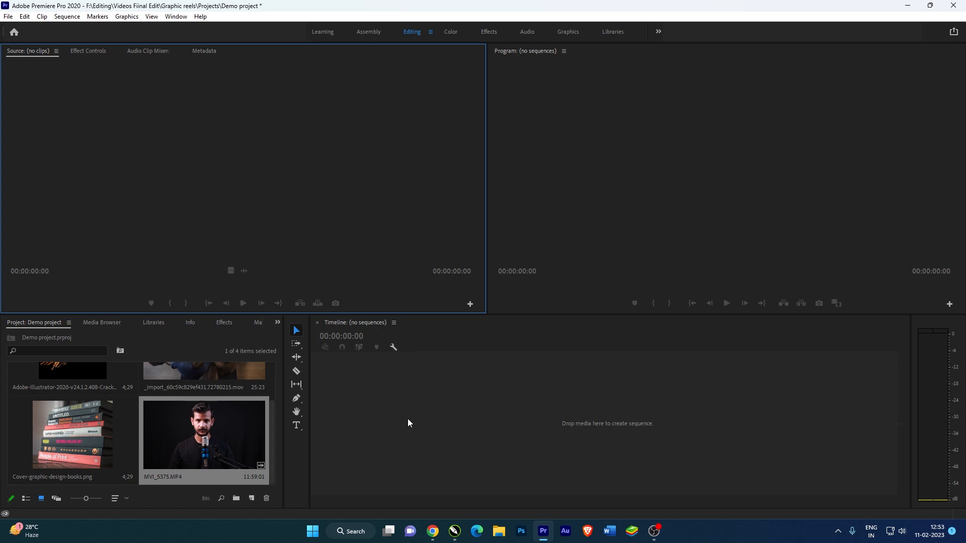
double_click(205, 433)
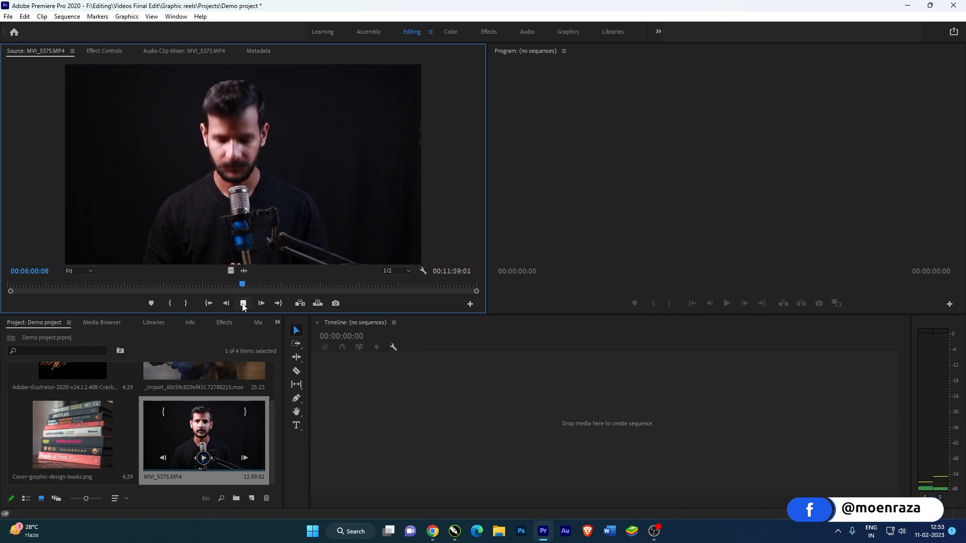
left_click(243, 303)
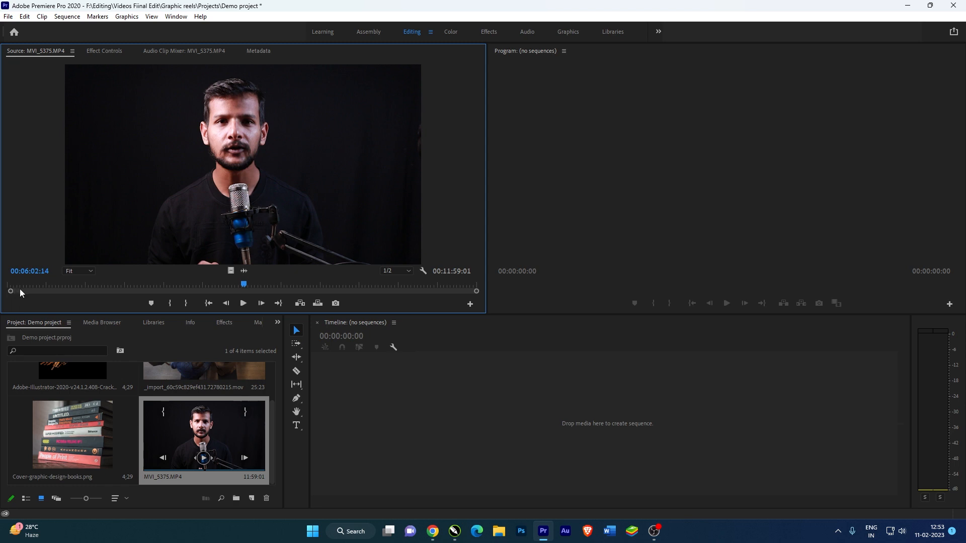
Step: Mark the In point of MVI_5375.MP4 at 00:00:20:01 and the Out point at 00:10:27:08 in the Source monitor
left_click(171, 303)
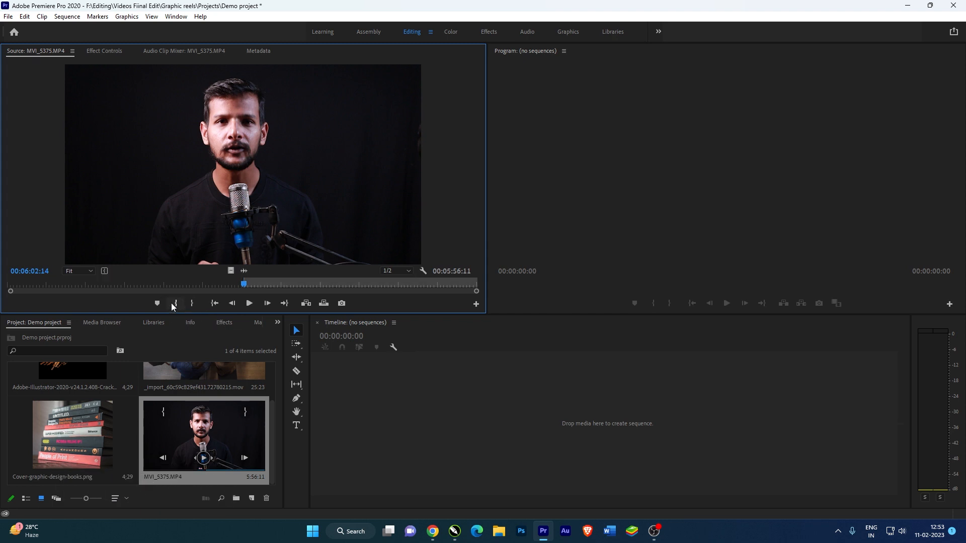
key("ctrl+z")
left_click_drag(243, 284, 19, 285)
key("space")
key("space")
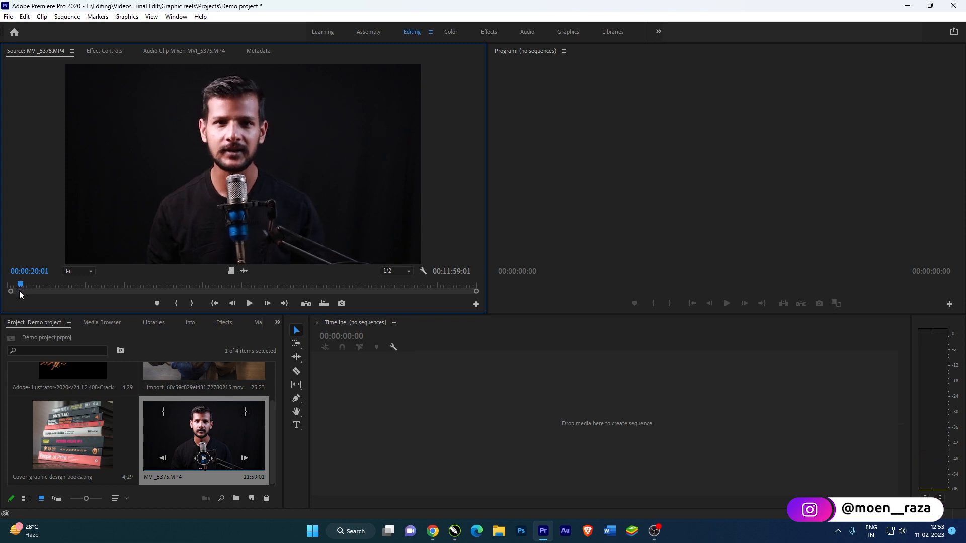
left_click(178, 303)
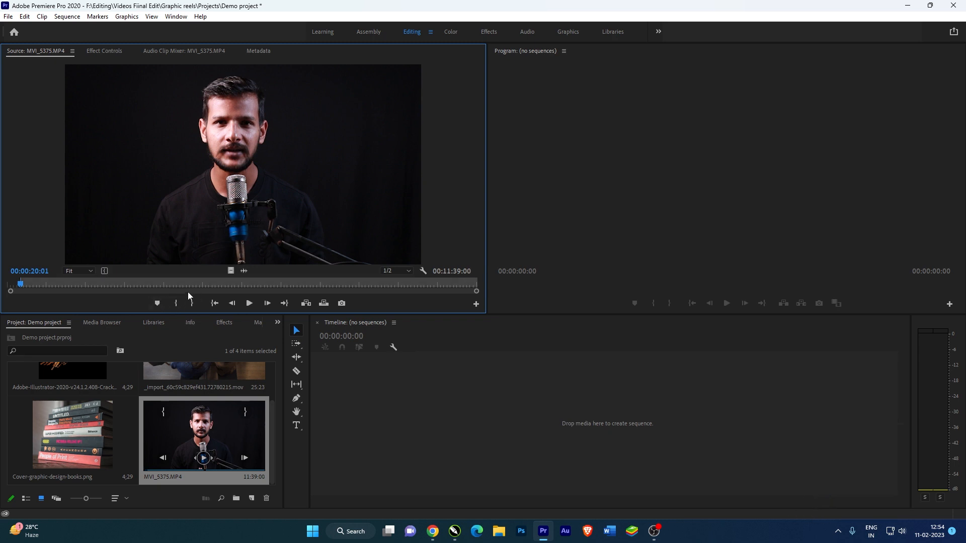
mouse_move(404, 287)
left_mouse_down()
mouse_move(388, 286)
mouse_move(417, 288)
left_mouse_up()
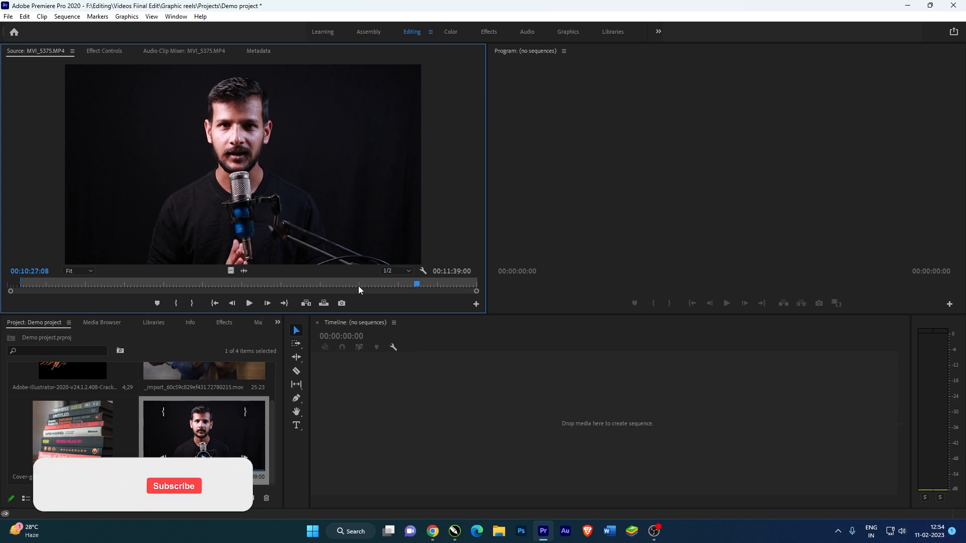
left_click(192, 302)
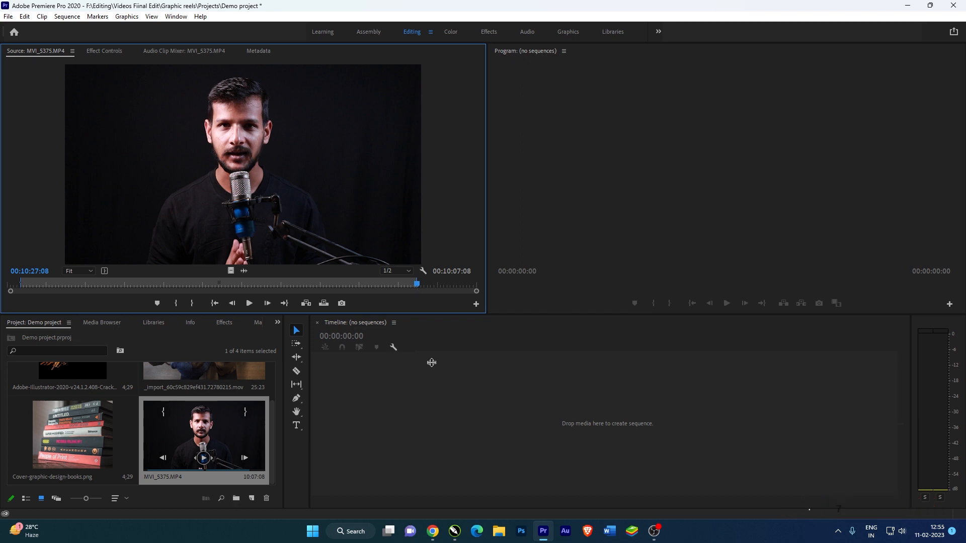
Step: Examine the clip's audio waveform in the Source monitor and switch back to its video image
left_click(243, 272)
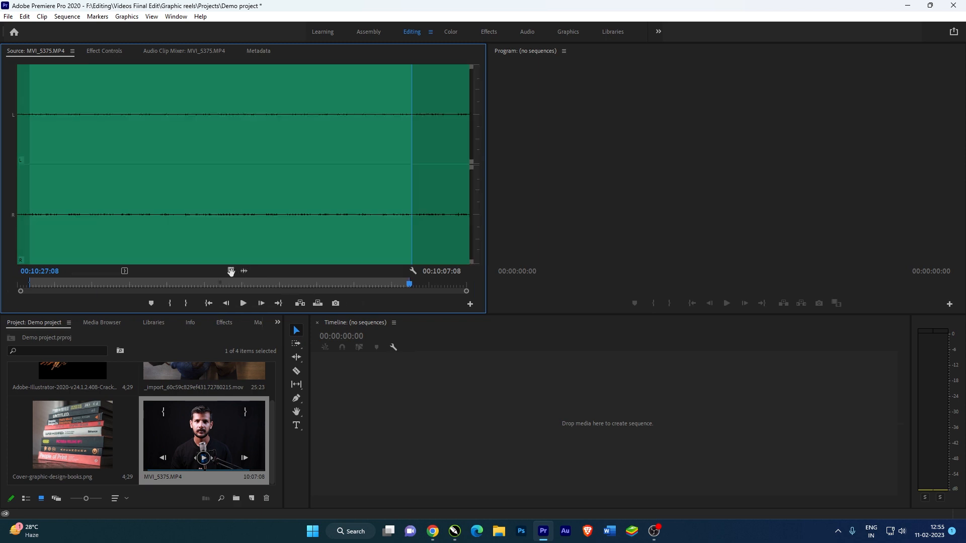
left_click(230, 272)
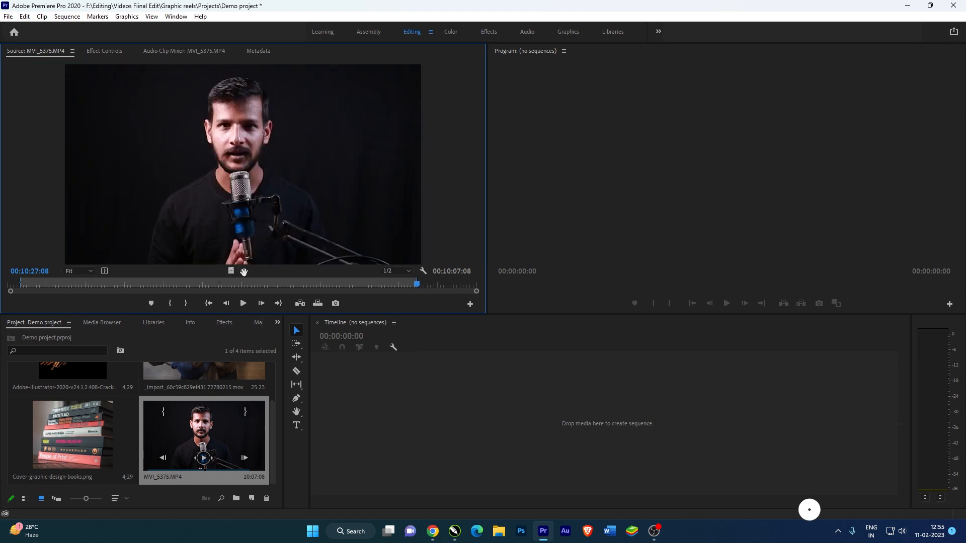
left_click(244, 272)
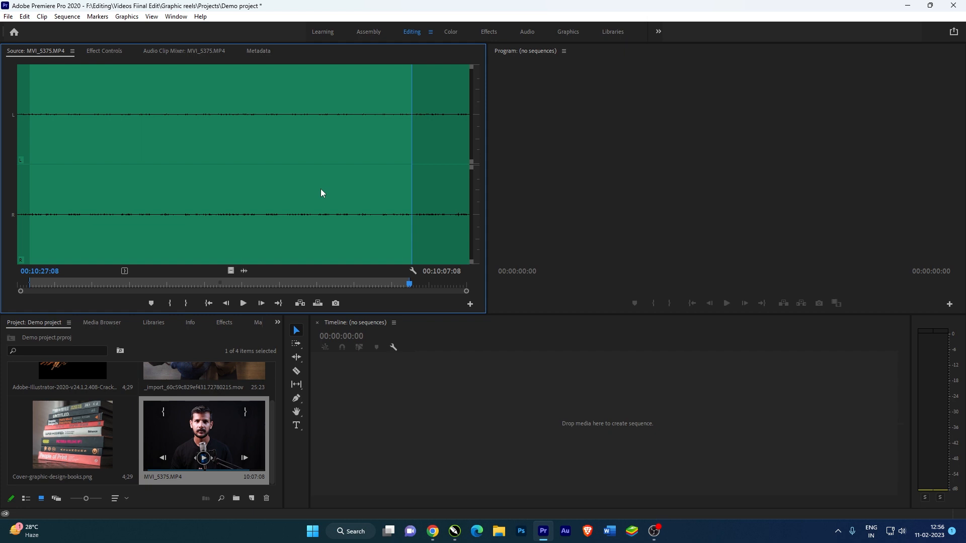
left_click(230, 271)
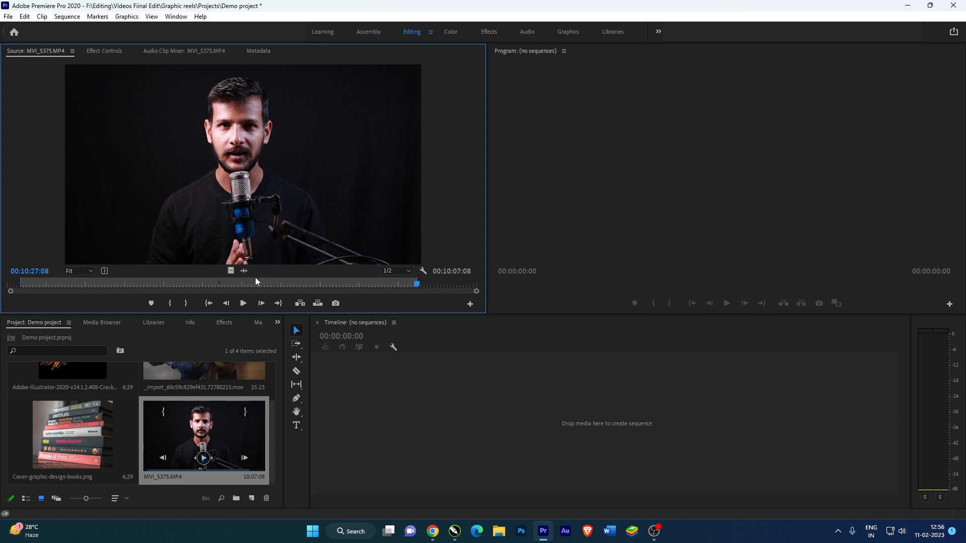
Step: Create a new sequence named Sequence 01 with the HDV 1080p25 preset
left_click(362, 421)
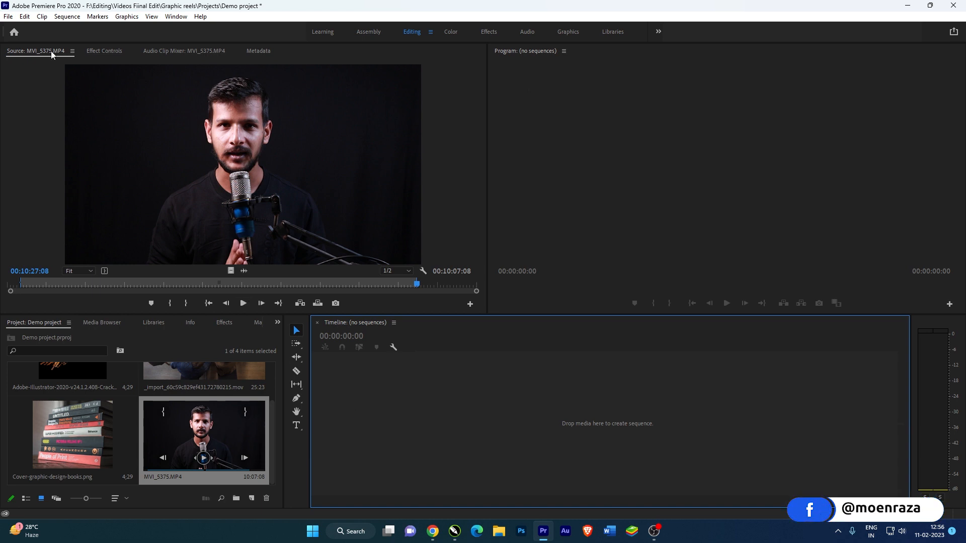
left_click(12, 18)
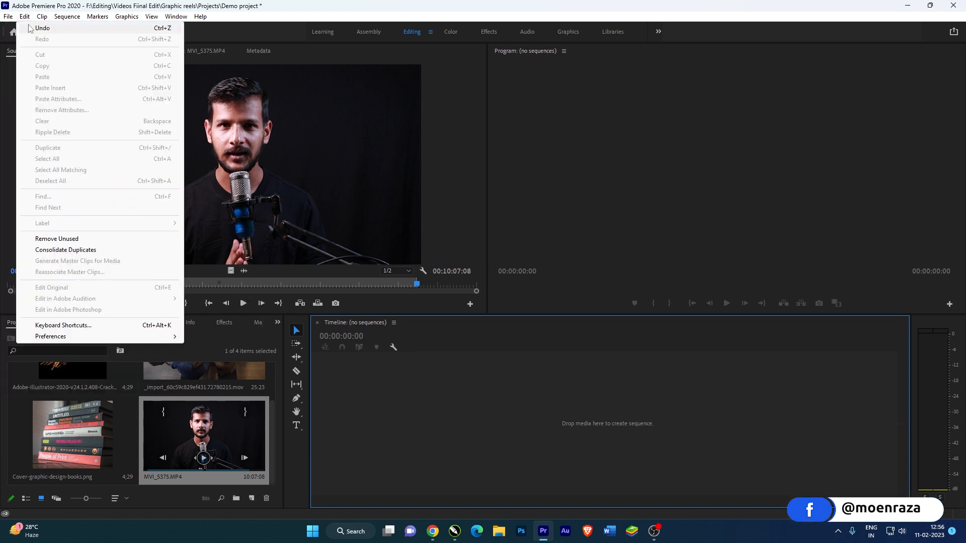
mouse_move(31, 29)
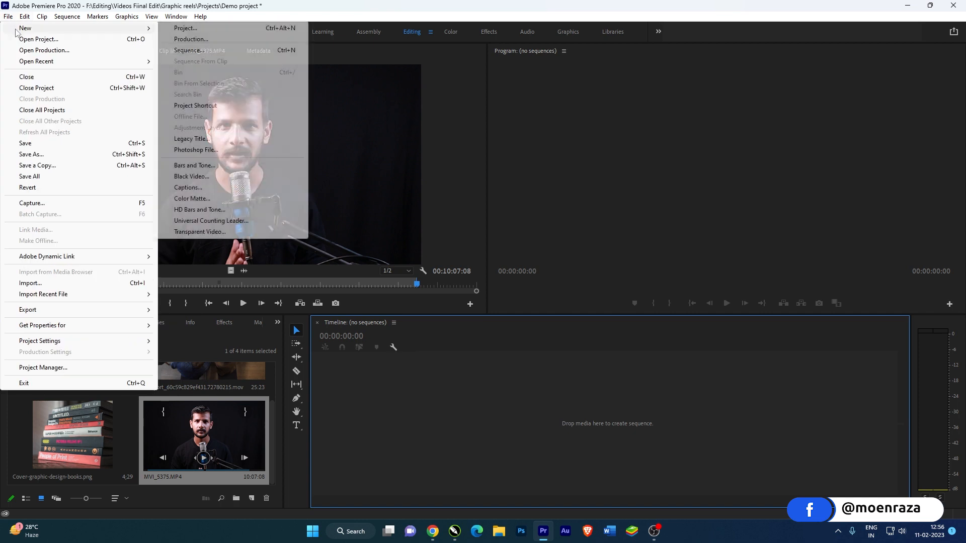
left_click(195, 51)
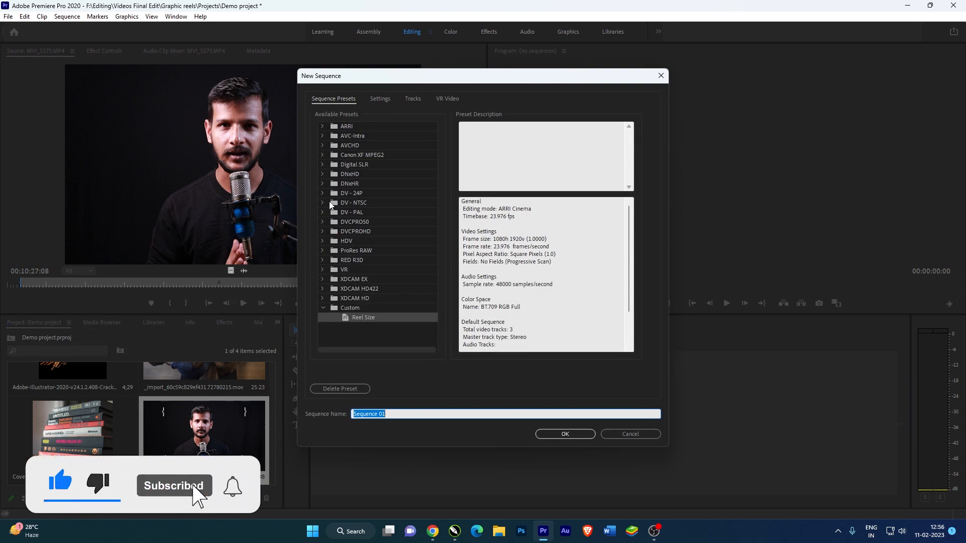
left_click(323, 240)
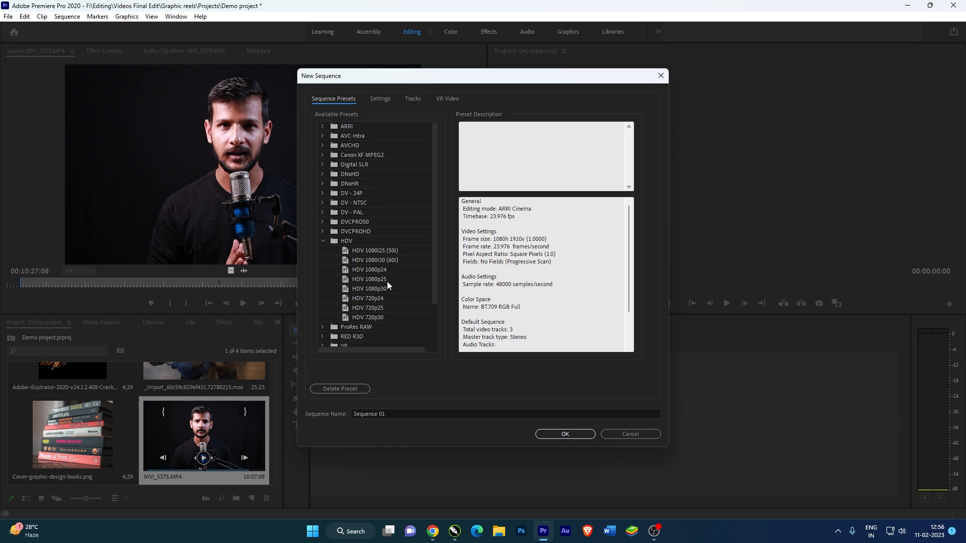
left_click(387, 280)
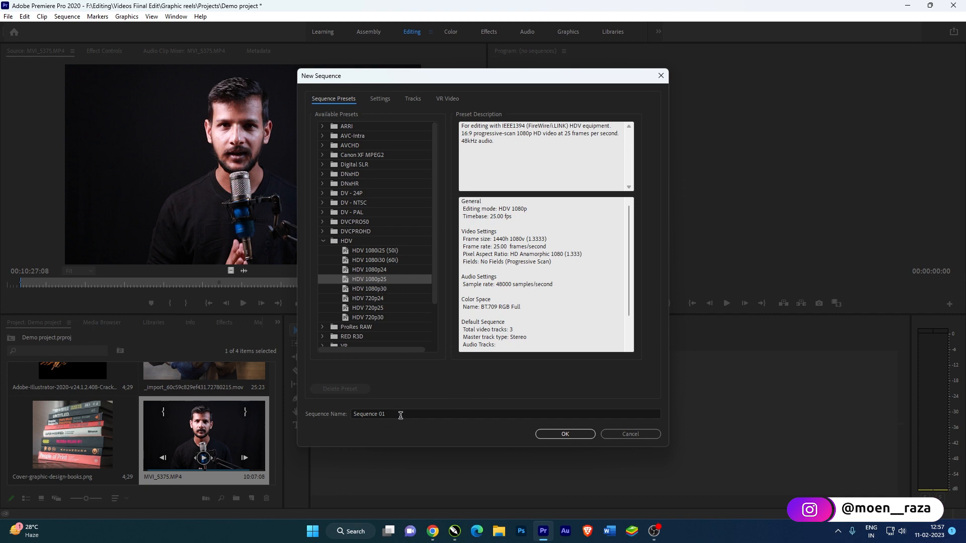
left_click(562, 436)
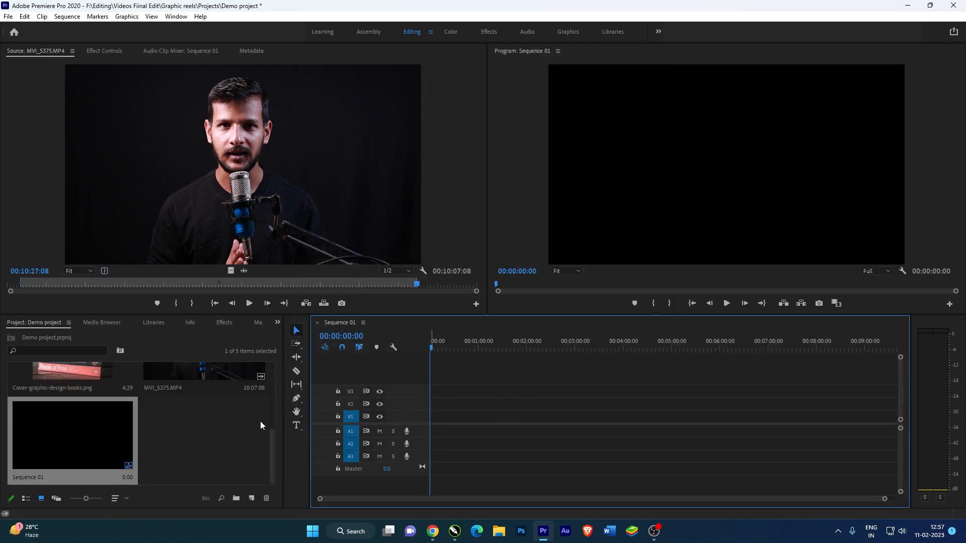
Step: Insert the marked range of MVI_5375.MP4 at the start of Sequence 01 and return the playhead to 00:00:00:00
left_click(186, 435)
scroll(191, 430, "up", 3)
scroll(189, 424, "down", 2)
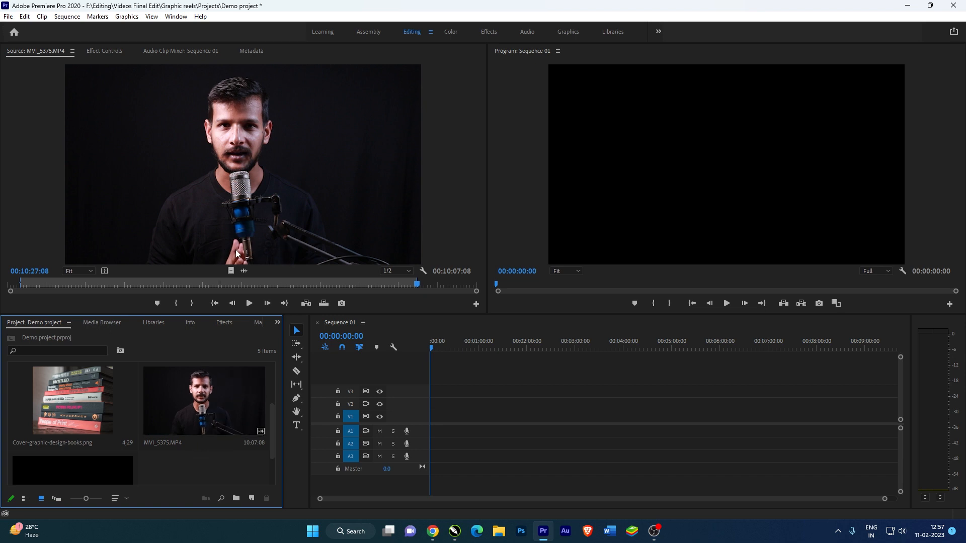
left_click(308, 305)
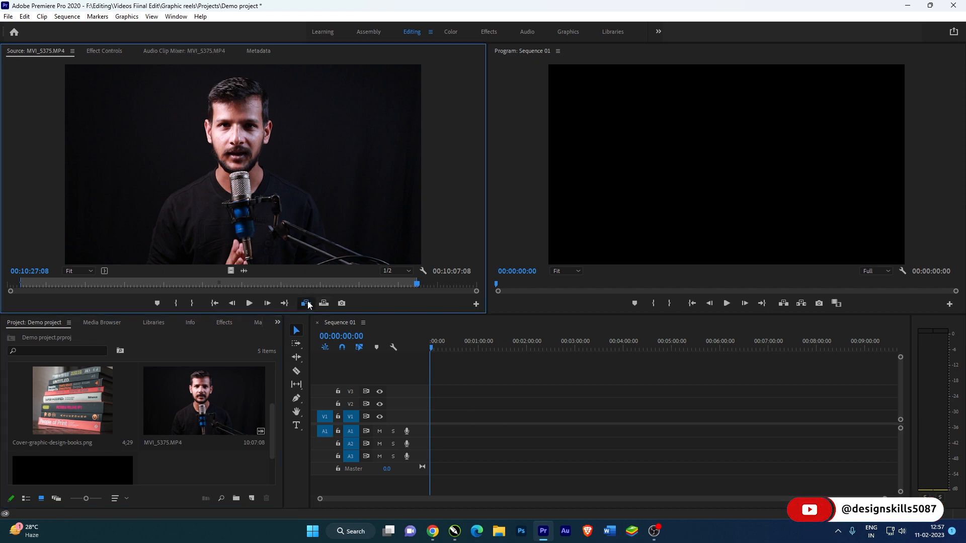
left_click(507, 348)
left_click_drag(506, 348, 383, 347)
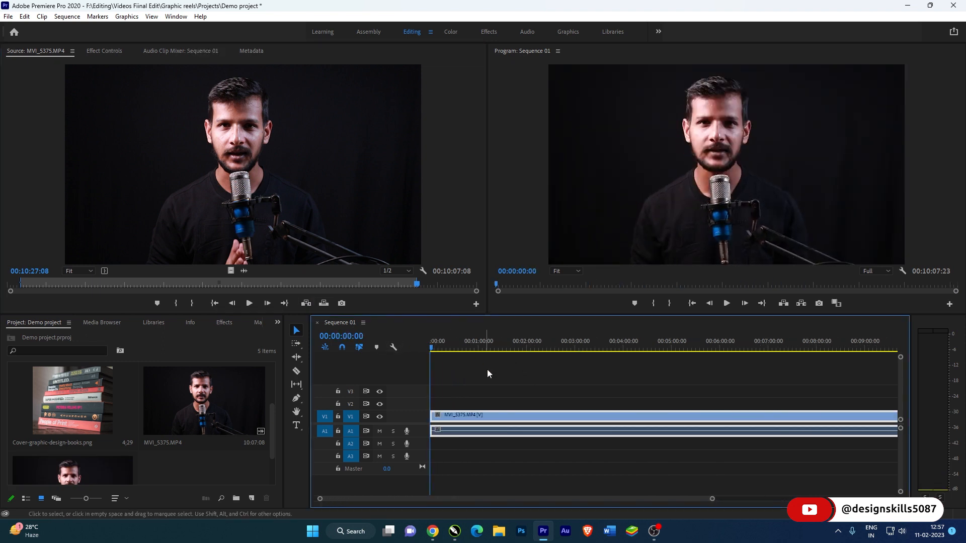
Step: Delete the MVI_5375.MP4 clip with its audio from Sequence 01 and close the sequence in the timeline
scroll(504, 388, "down", 7)
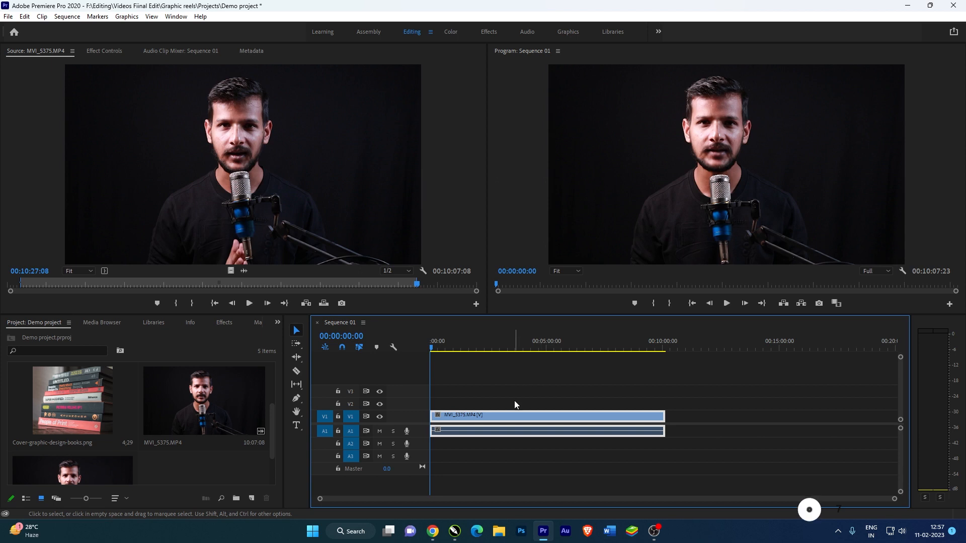
left_click_drag(704, 388, 487, 461)
key("Delete")
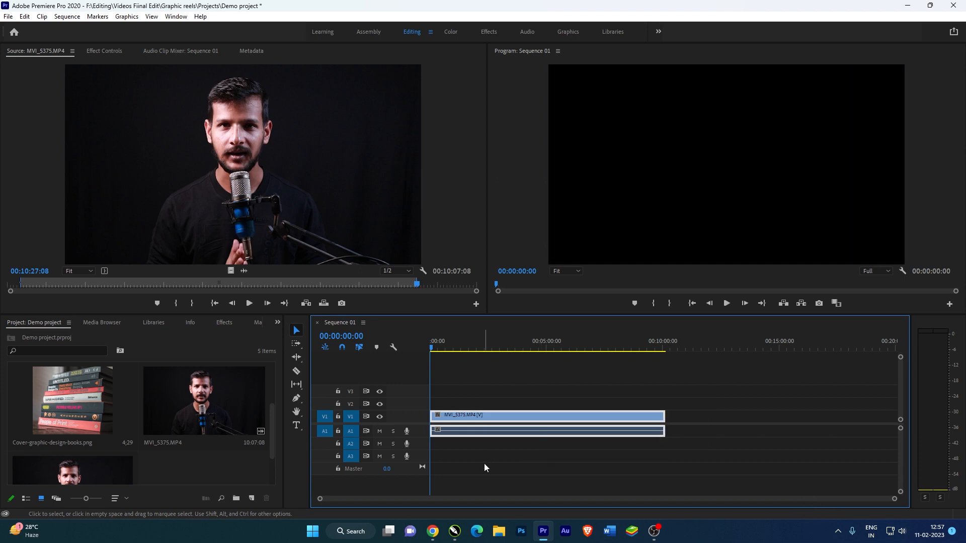
left_click(317, 323)
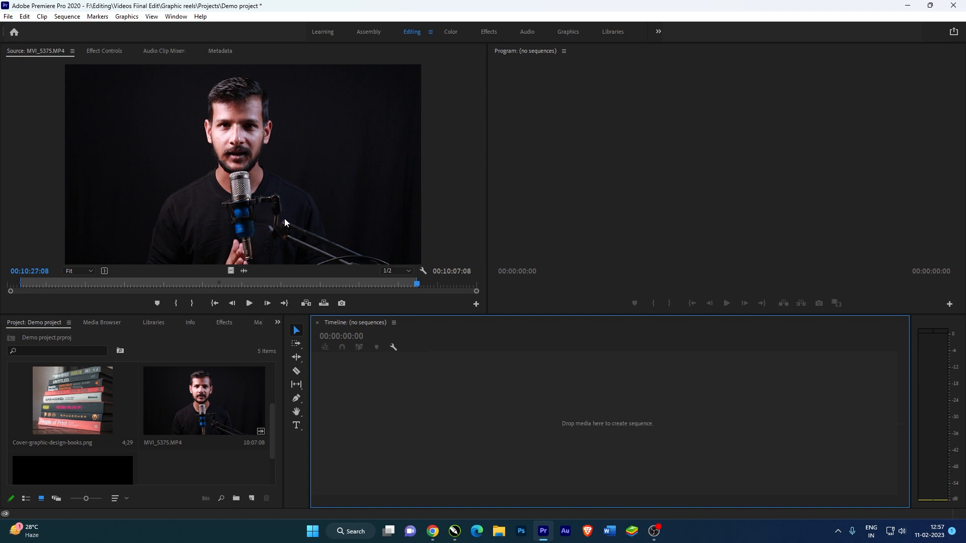
Step: Create a new sequence from MVI_5375.MP4 by placing the clip in the empty timeline, and deselect it
left_click(221, 447)
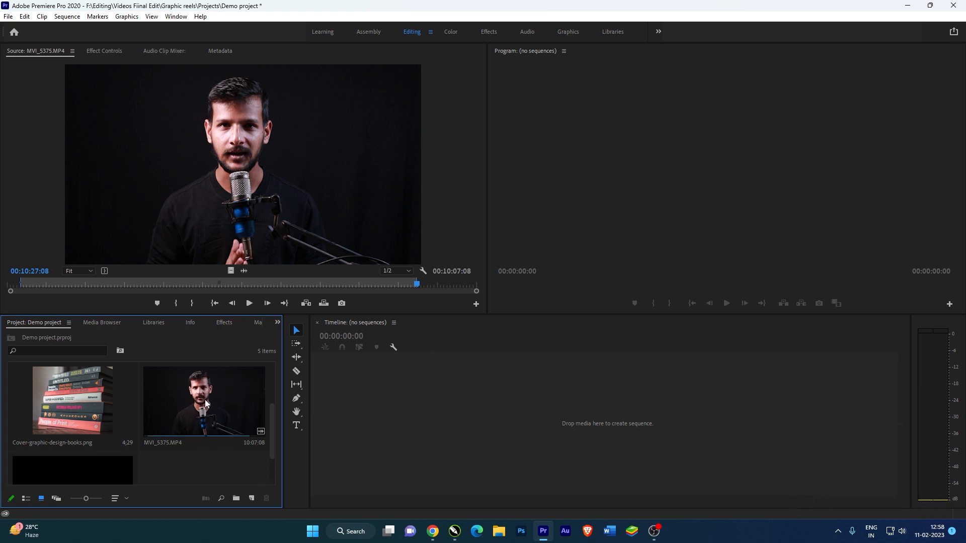
left_click(179, 394)
left_click_drag(180, 393, 364, 407)
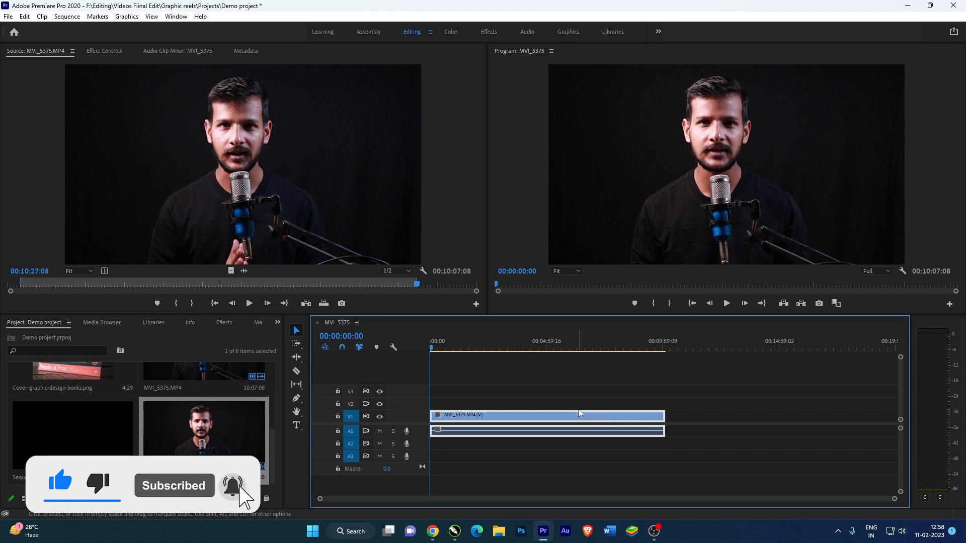
left_click(629, 453)
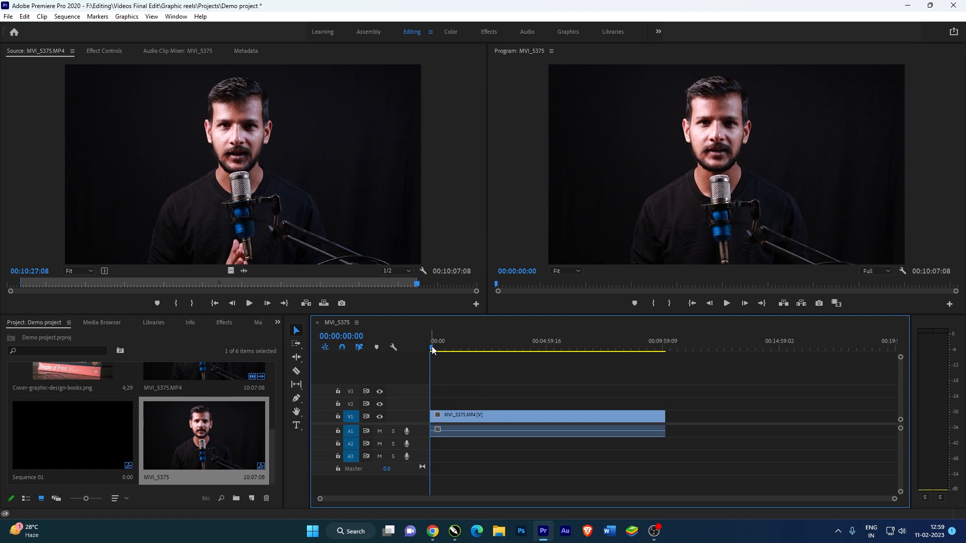
Step: Move the playhead to 00:00:23:07, view the Program monitor at 200% and 10% magnification, and return it to Fit
left_click_drag(432, 347, 439, 347)
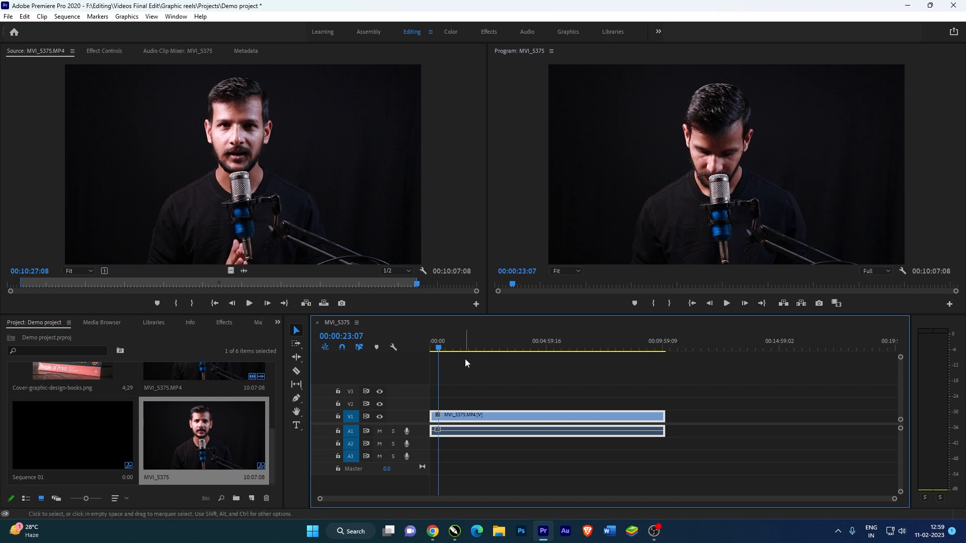
left_click(558, 172)
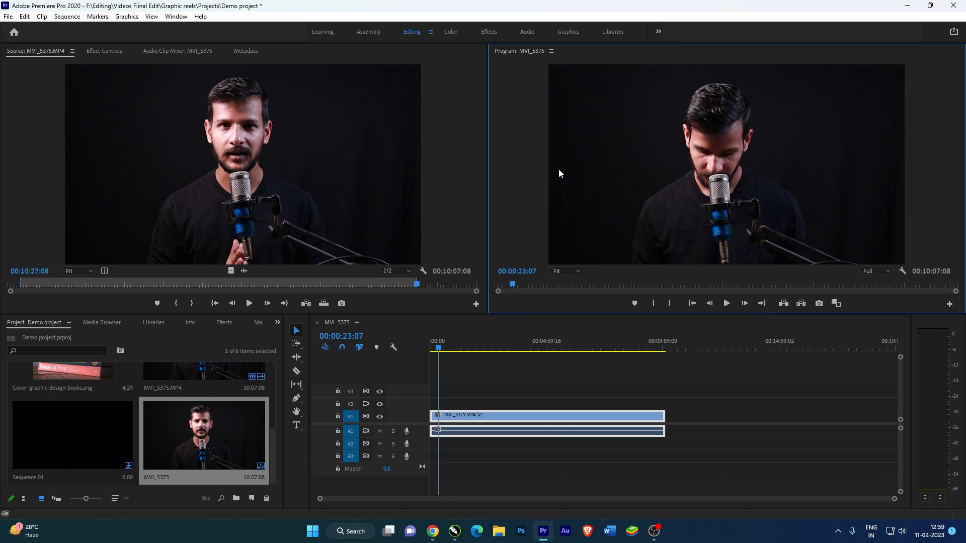
left_click(574, 272)
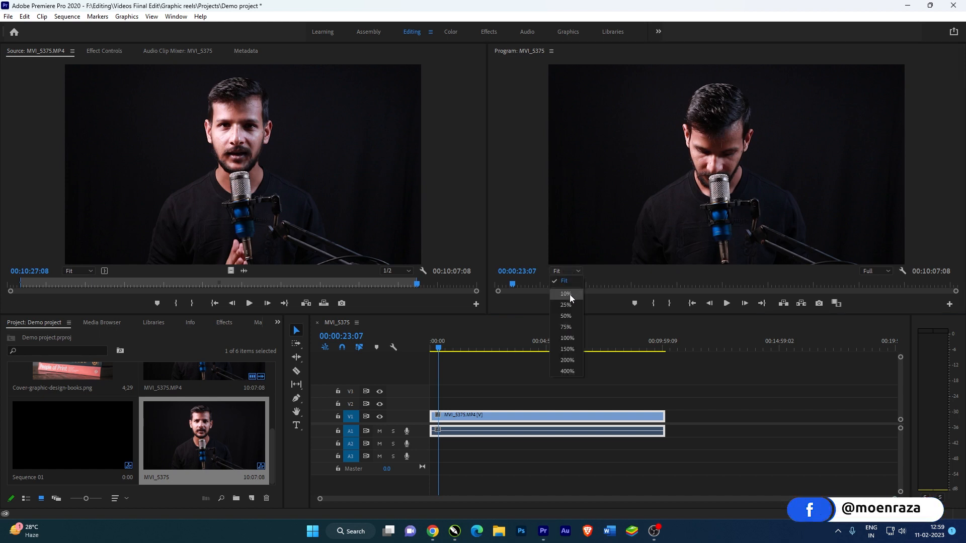
left_click(572, 359)
left_click(560, 270)
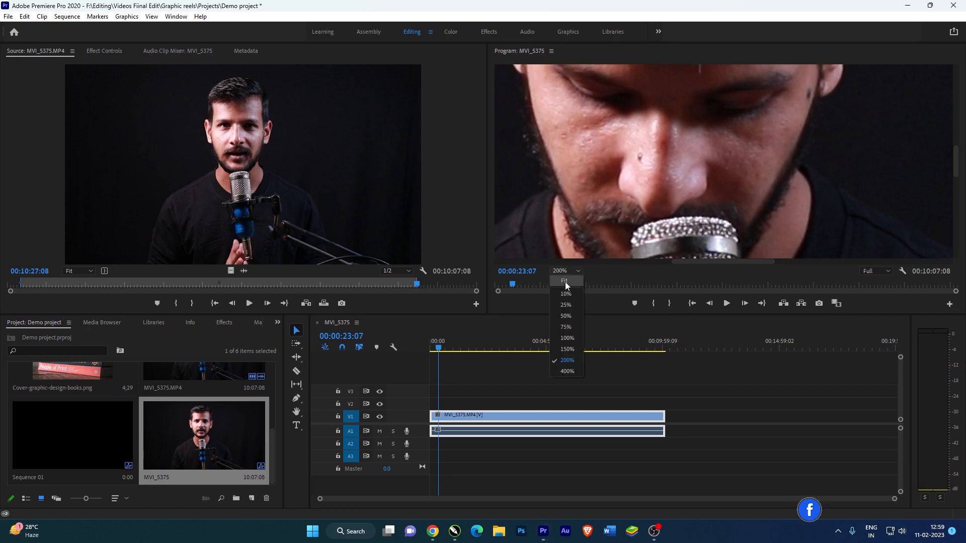
left_click(564, 293)
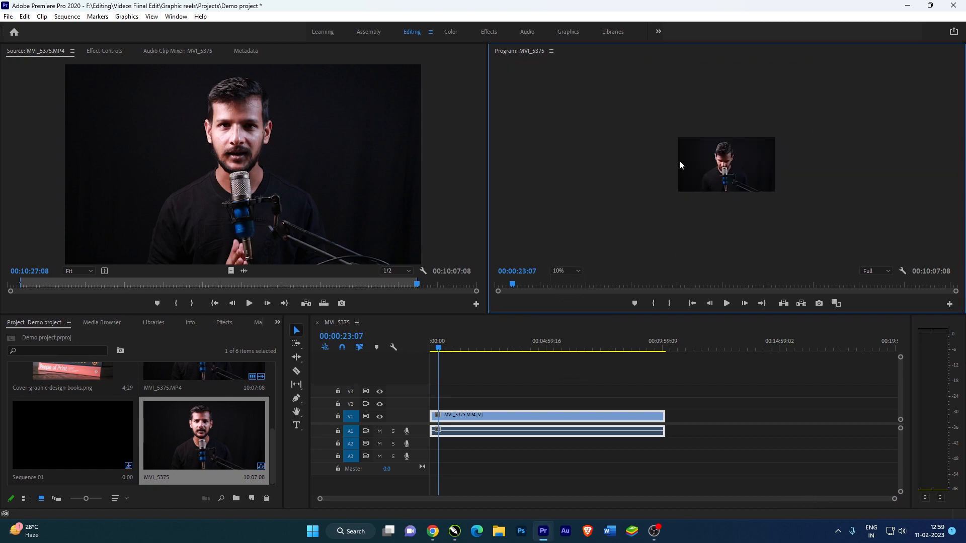
left_click(571, 273)
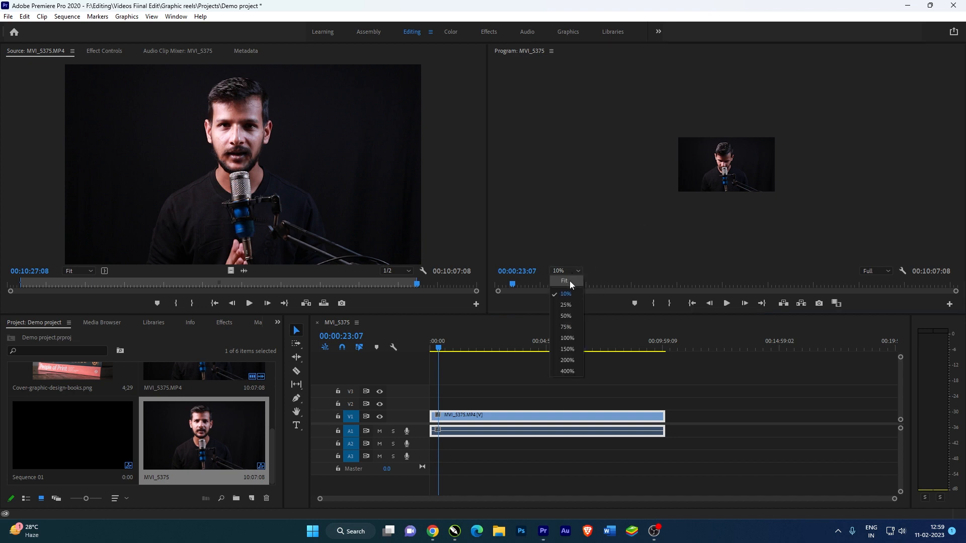
left_click(569, 282)
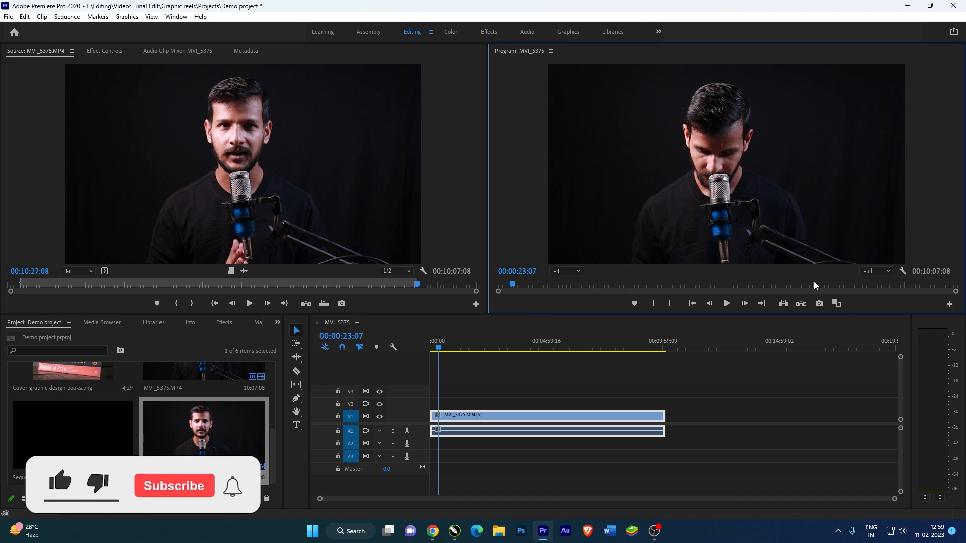
Step: Try the Program monitor's playback resolution at 1/2 and 1/4, and set it back to Full
left_click(880, 272)
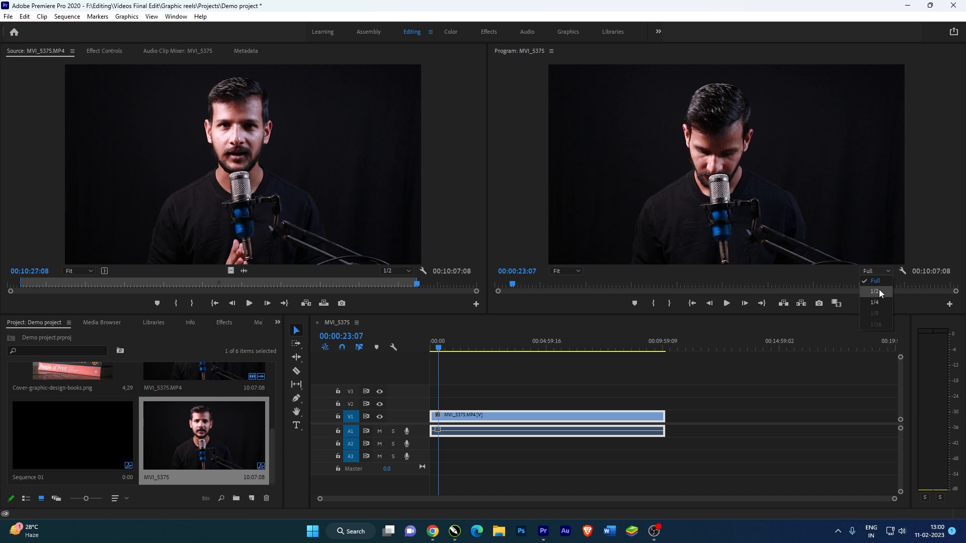
left_click(879, 291)
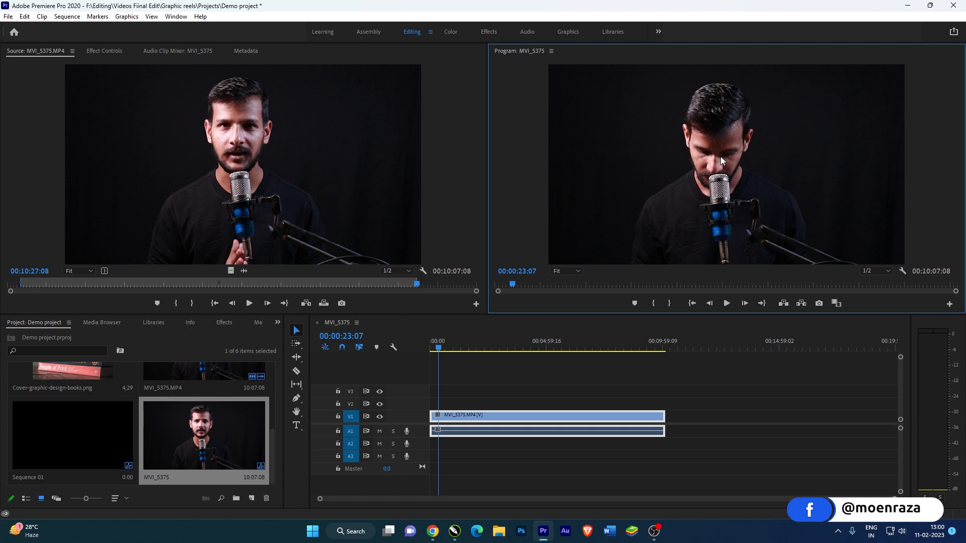
left_click(877, 270)
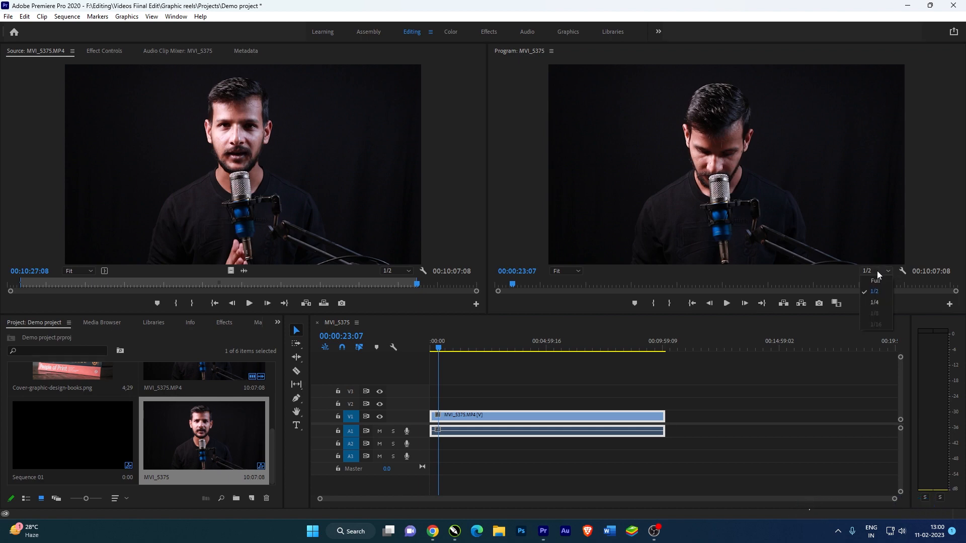
left_click(879, 301)
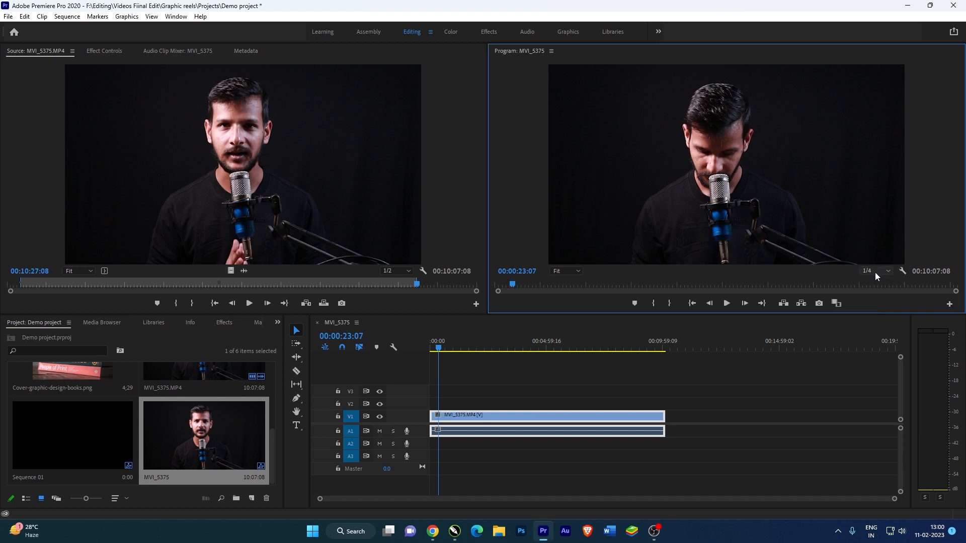
left_click(874, 272)
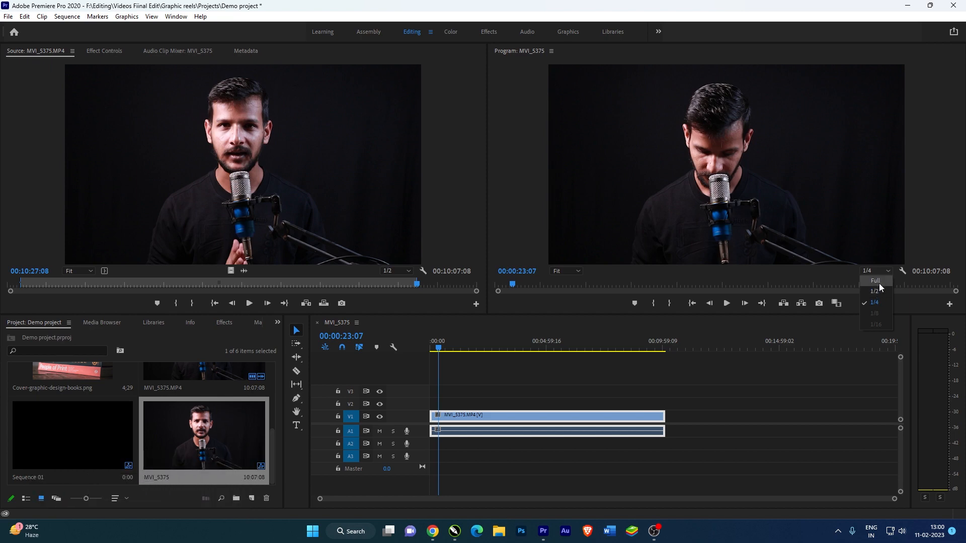
left_click(878, 281)
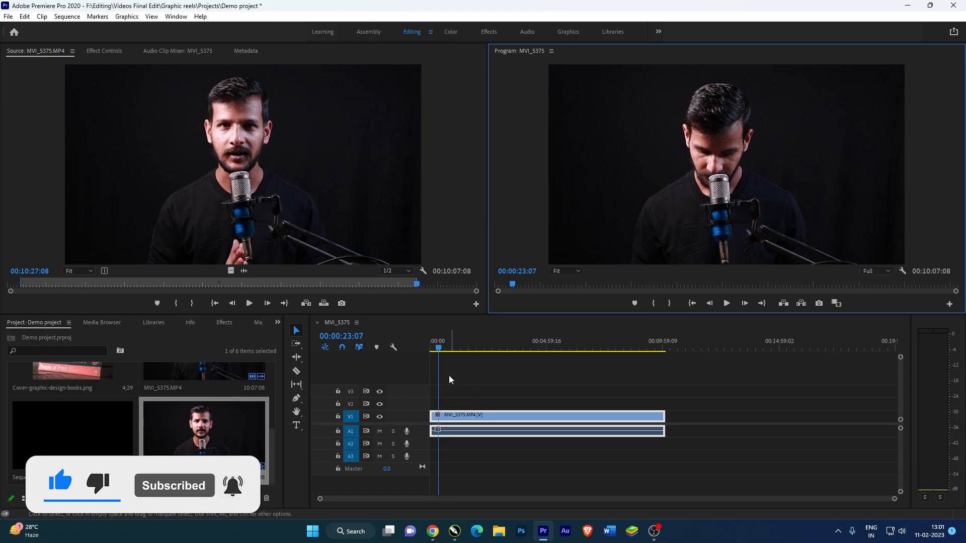
Step: Split the MVI_5375.MP4 clip at 00:00:31:18 with the Razor tool
left_click_drag(439, 348, 441, 348)
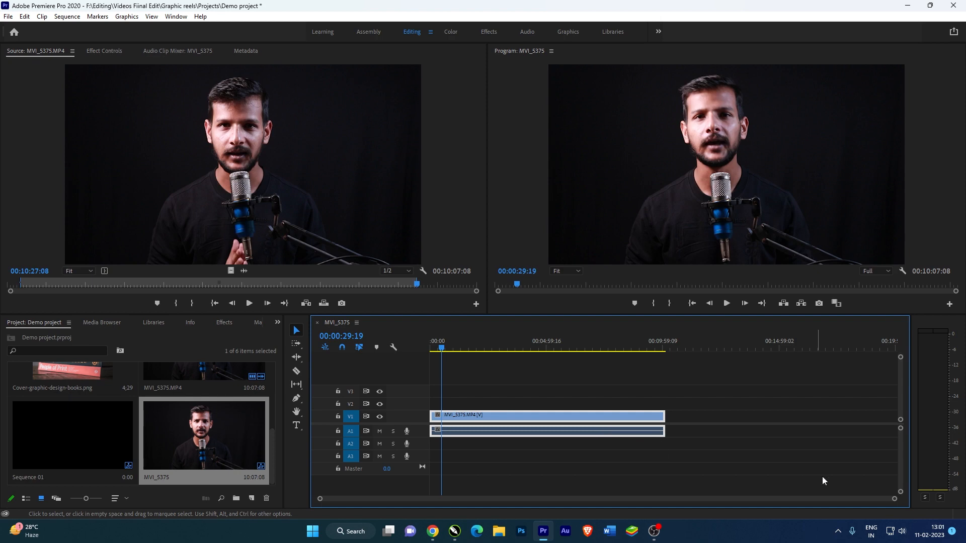
left_click_drag(895, 500, 936, 492)
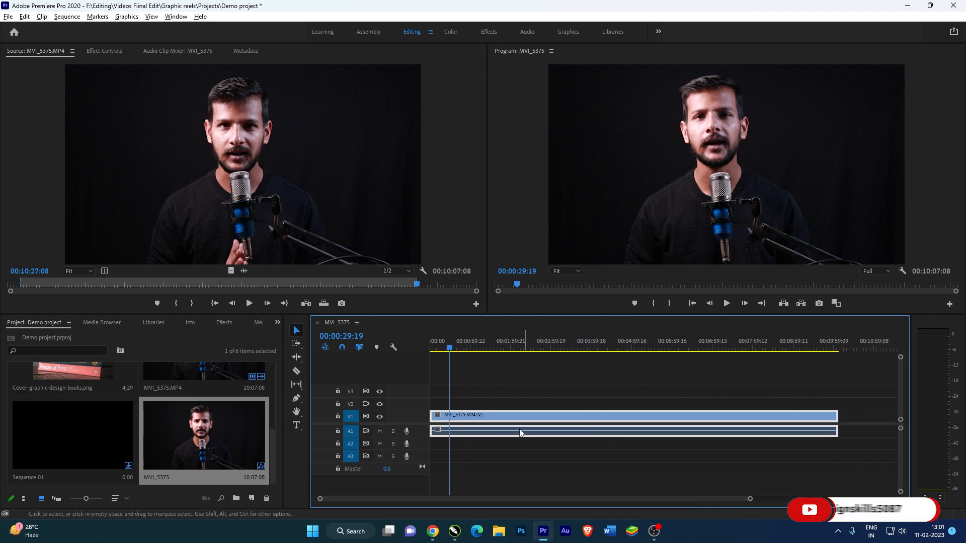
scroll(519, 433, "up", 2)
scroll(516, 433, "down", 1)
scroll(516, 430, "up", 2)
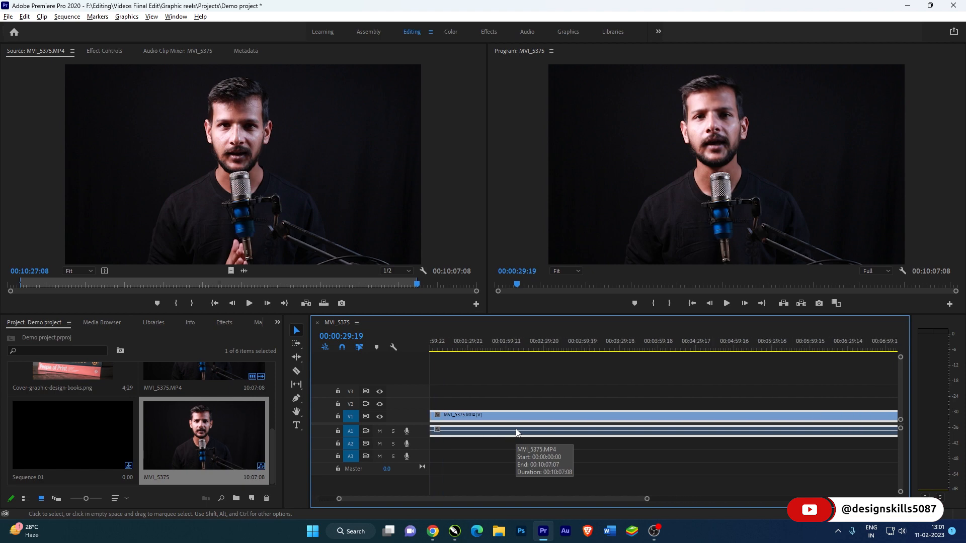
left_click_drag(607, 499, 567, 498)
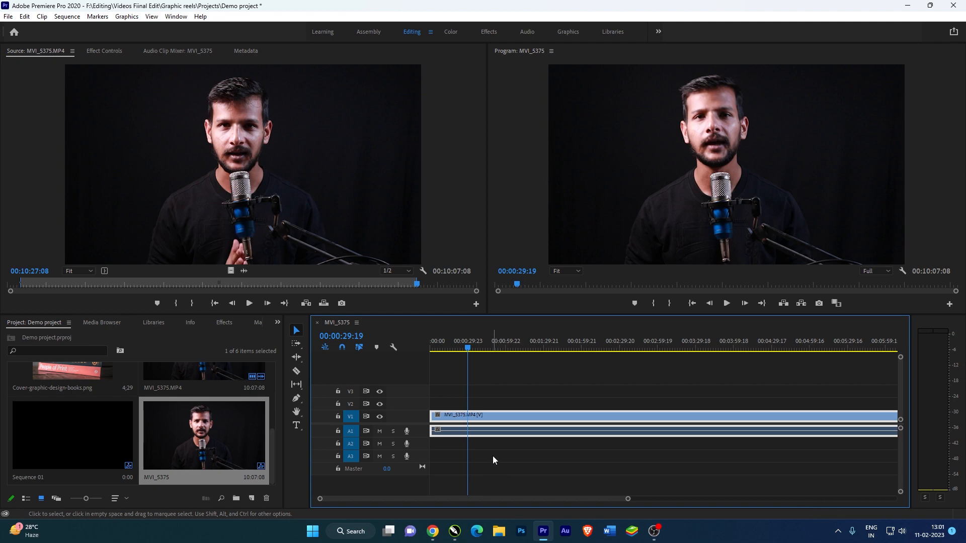
left_click(472, 348)
left_click_drag(472, 347, 470, 347)
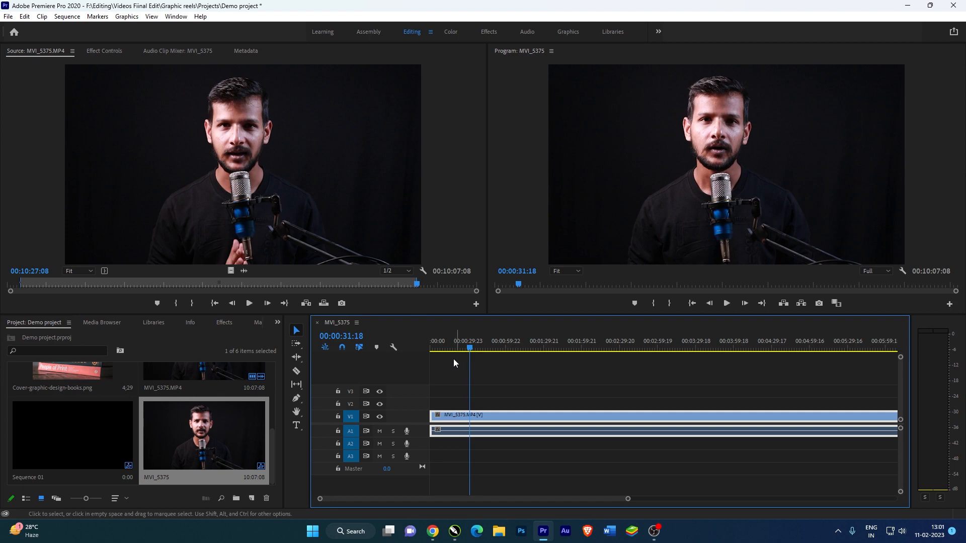
left_click(297, 372)
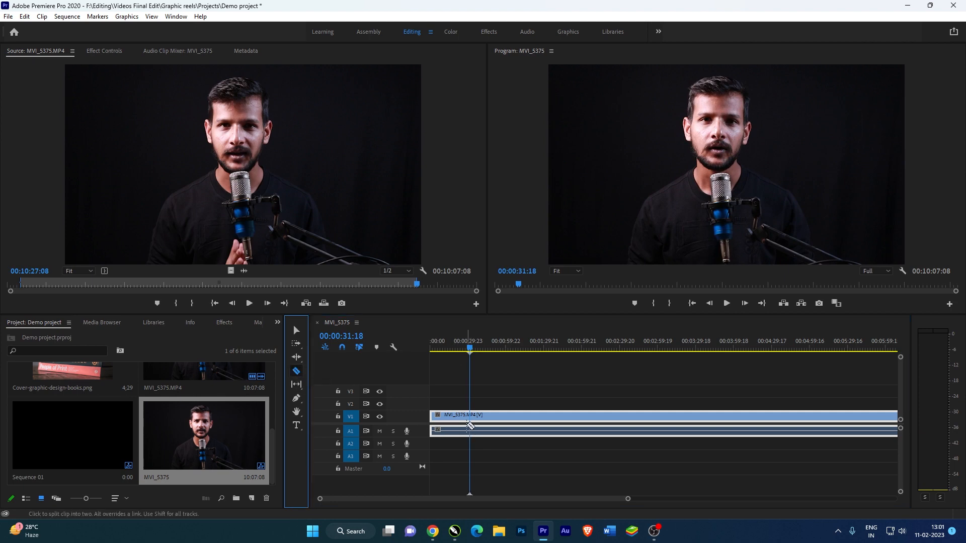
left_click(474, 417)
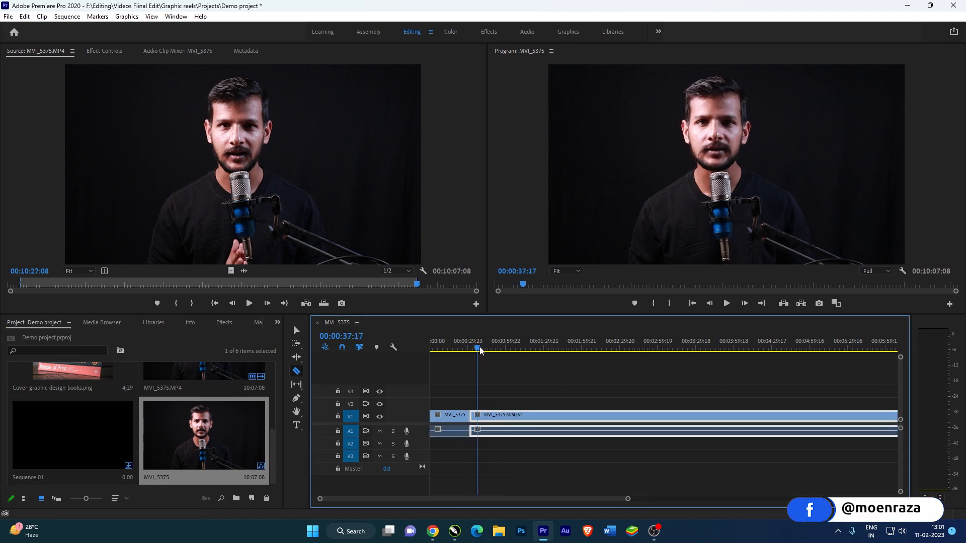
Step: Move the playhead to 00:02:28:21 and cut the clip there with the Razor tool
left_click(564, 349)
left_click_drag(566, 355, 620, 357)
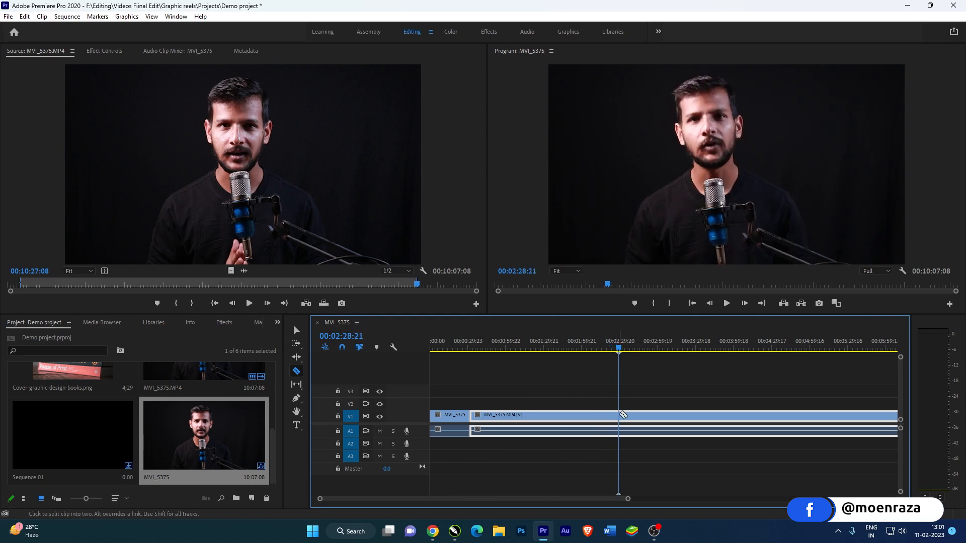
left_click(622, 415)
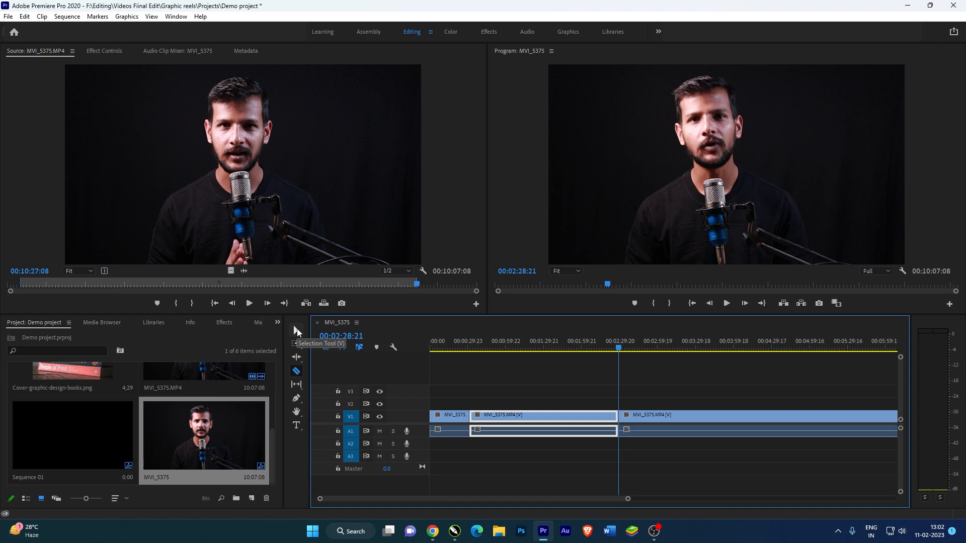
Step: Delete the middle segment between the two cuts with its audio, and undo the deletion
left_click(297, 330)
left_click(488, 383)
left_click(537, 417)
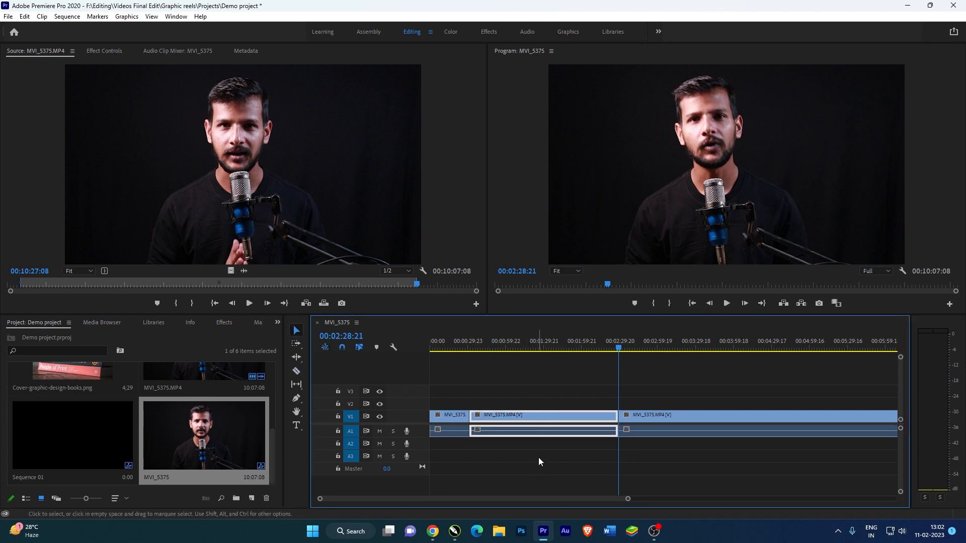
key("Delete")
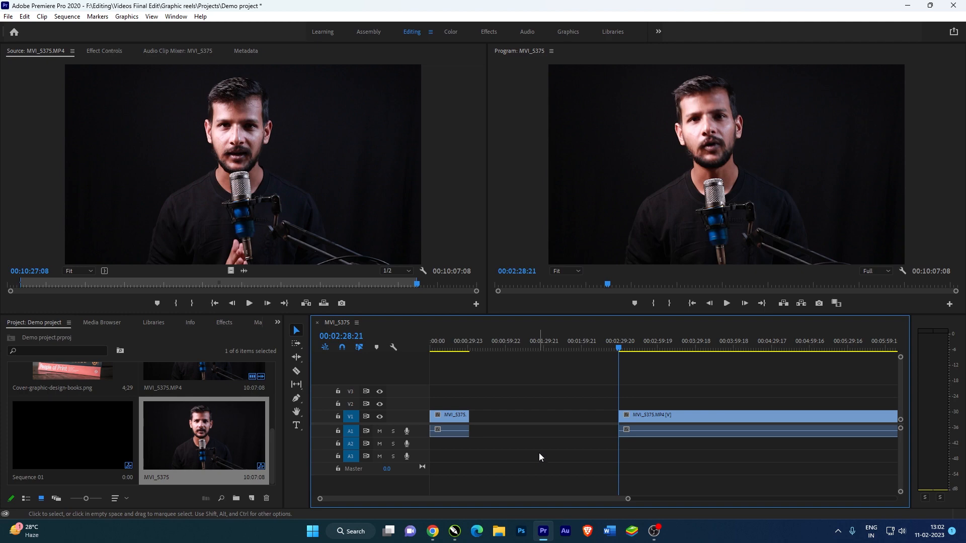
key("ctrl+z")
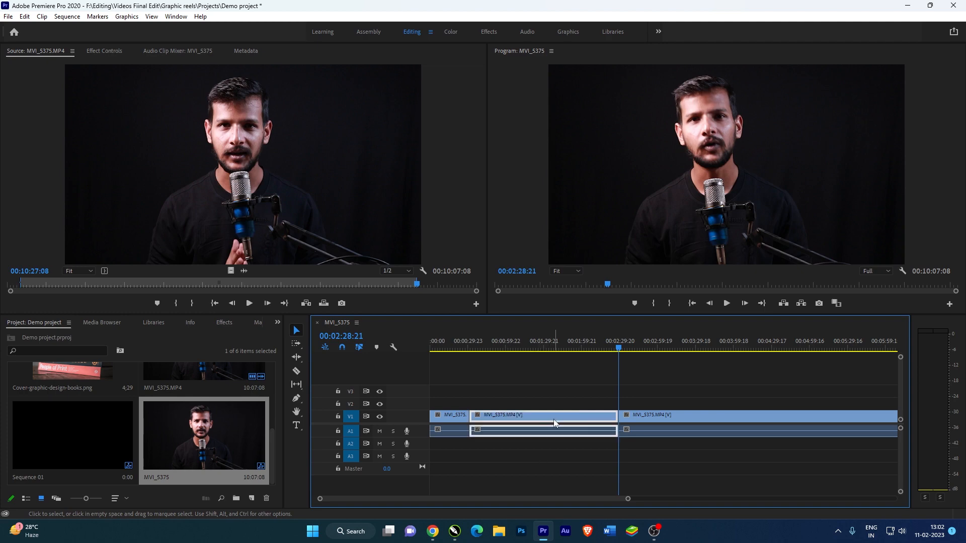
Step: Move the middle segment's video up to track V3, and undo the move and both razor cuts
left_click_drag(555, 422, 549, 395)
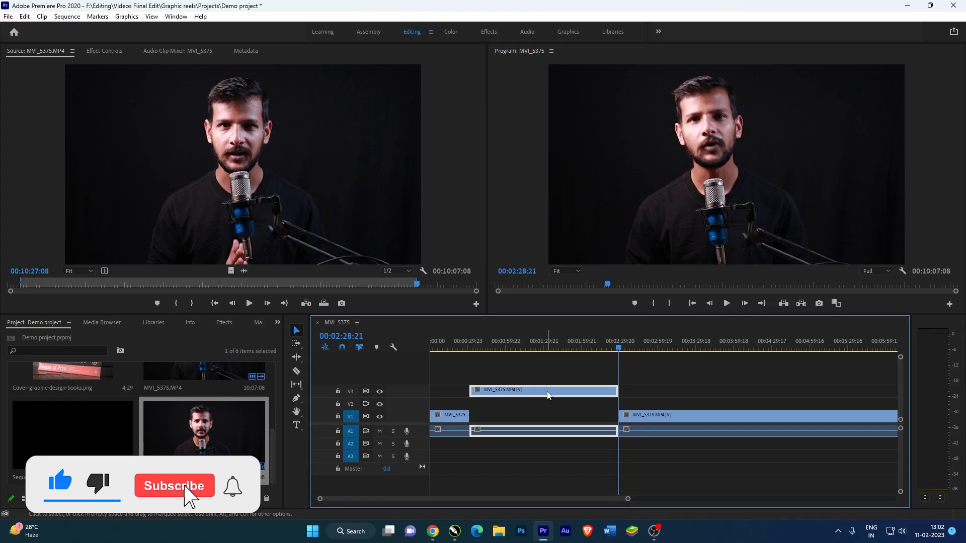
key("ctrl+z")
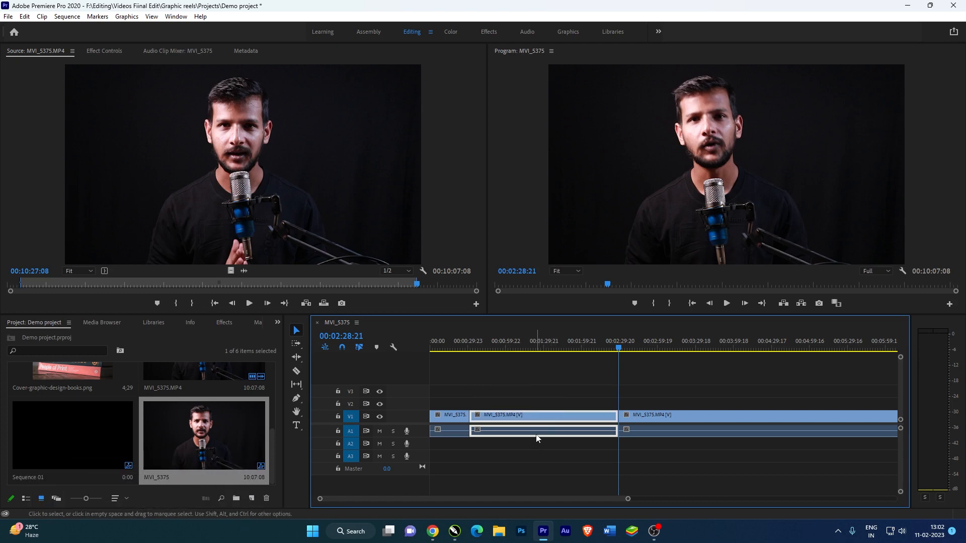
key("ctrl+z")
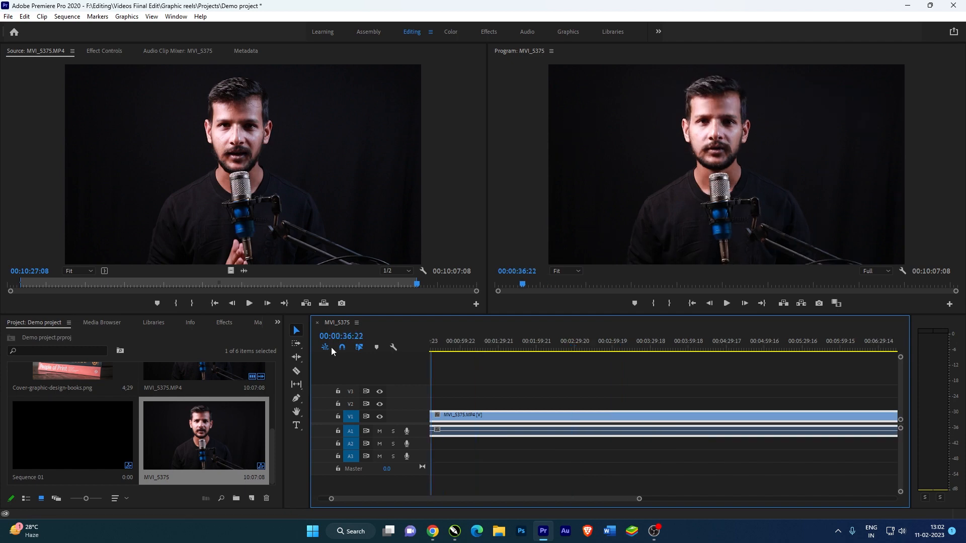
left_click(492, 441)
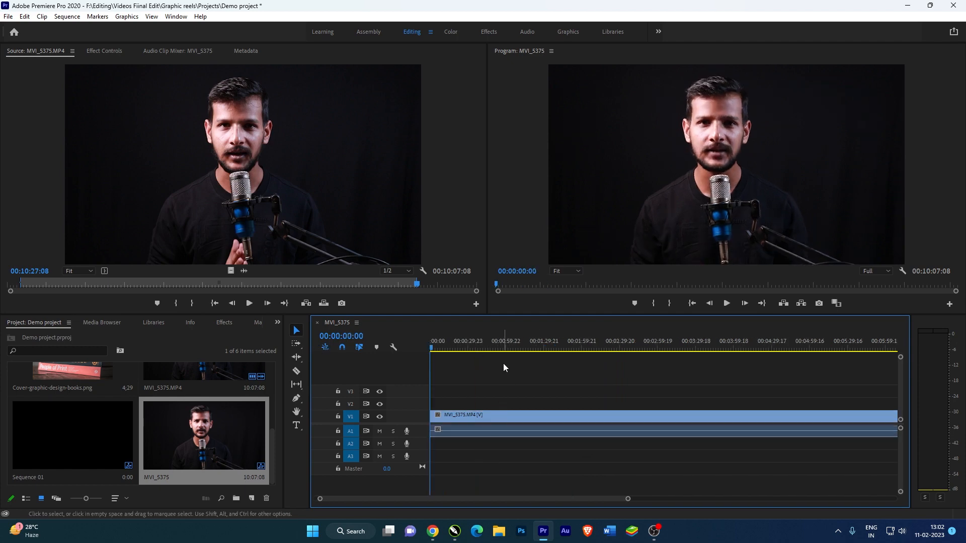
Step: Move the playhead to 00:01:00:18, trim the start of the MVI_5375.MP4 clip to it, and undo the trim
left_click_drag(491, 348, 508, 351)
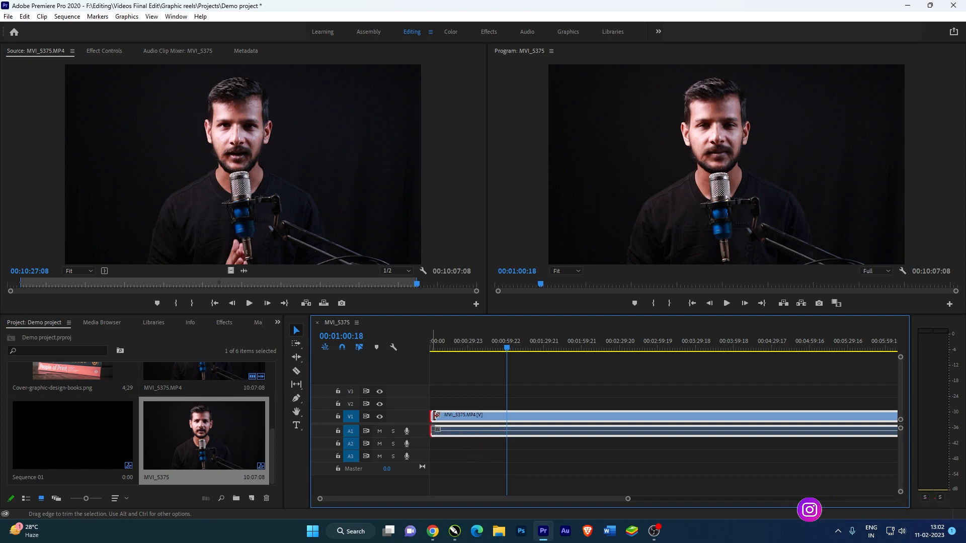
left_click_drag(433, 415, 507, 416)
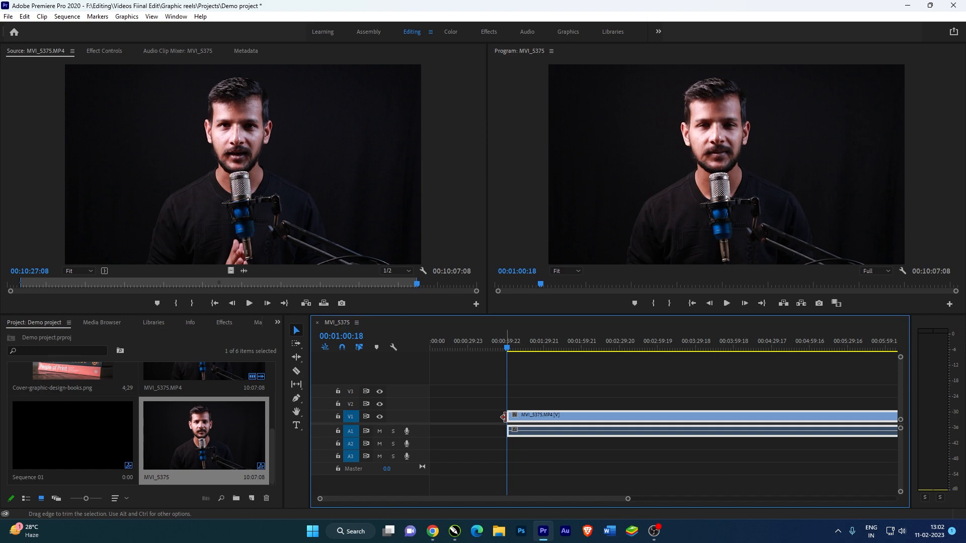
key("ctrl+z")
Step: Try trimming the end of the MVI_5375.MP4 clip to an earlier point in the timeline
key("minus")
key("minus")
key("minus")
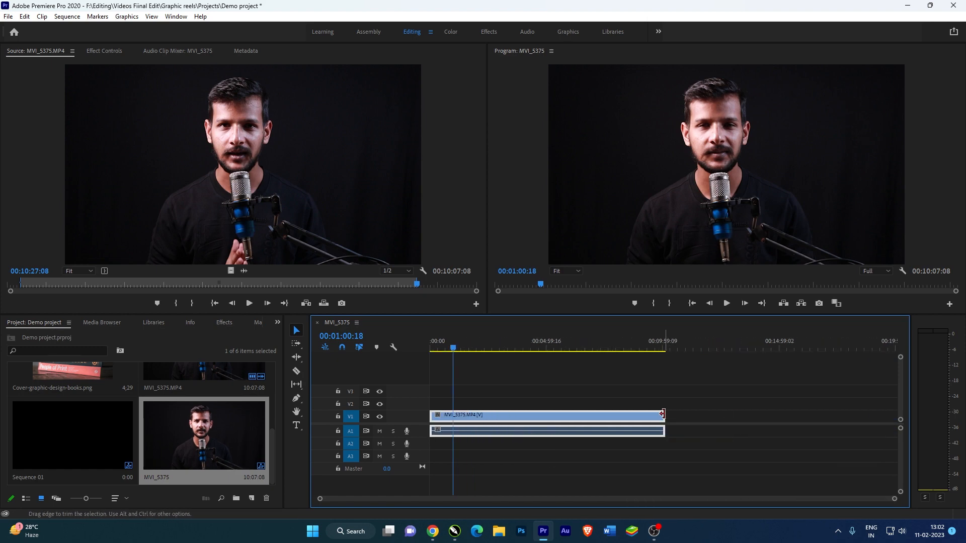
left_click_drag(663, 415, 643, 413)
left_click_drag(644, 414, 643, 413)
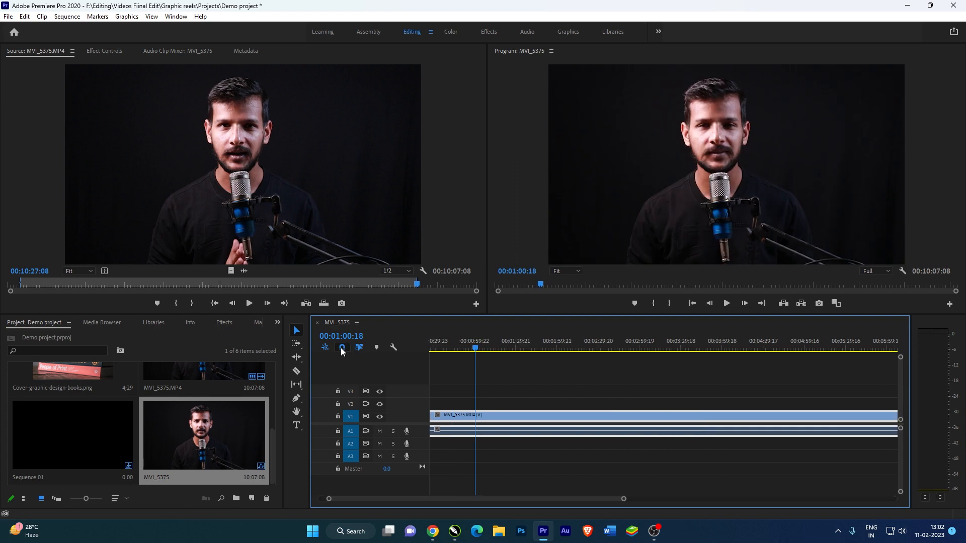
Step: Activate the Razor tool and try timeline snapping off and on near the playhead, leaving it on
left_click(344, 347)
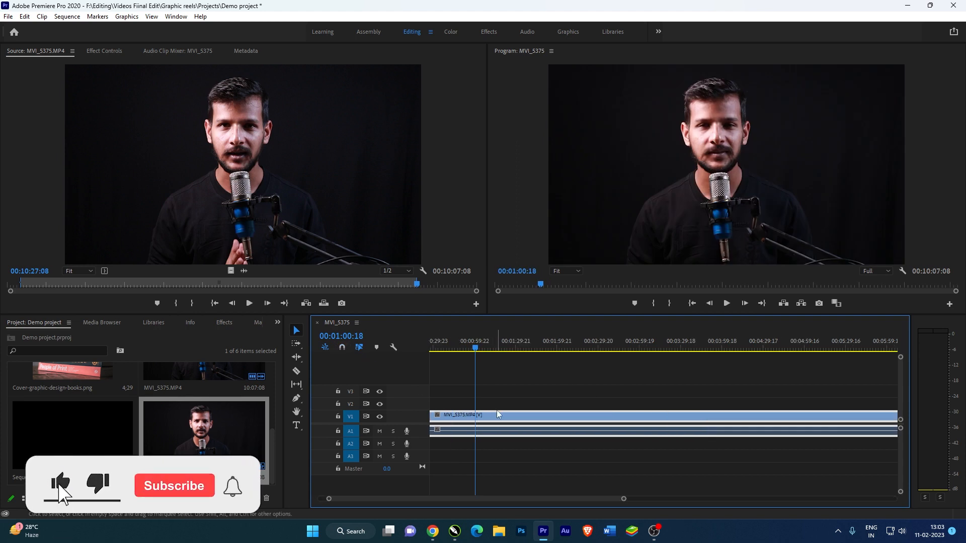
left_click(296, 371)
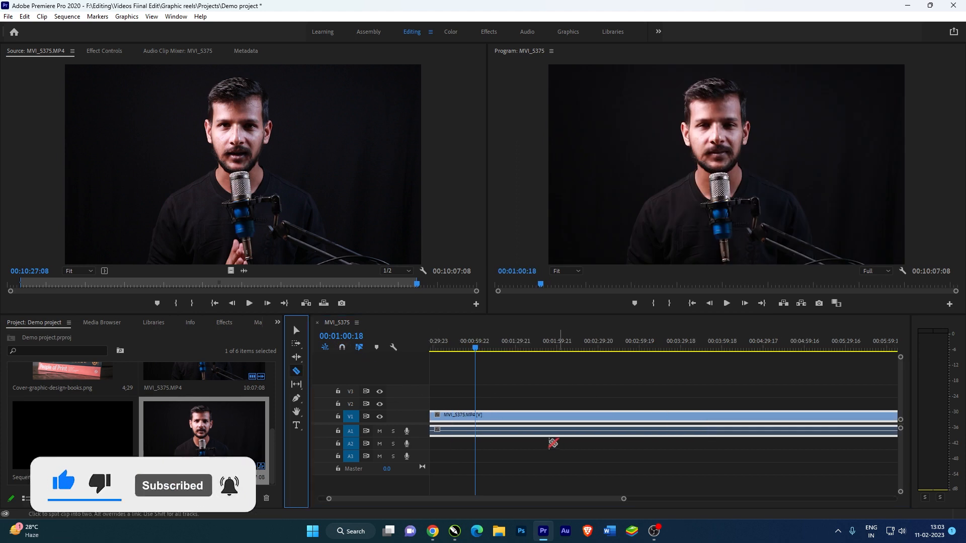
left_click(344, 348)
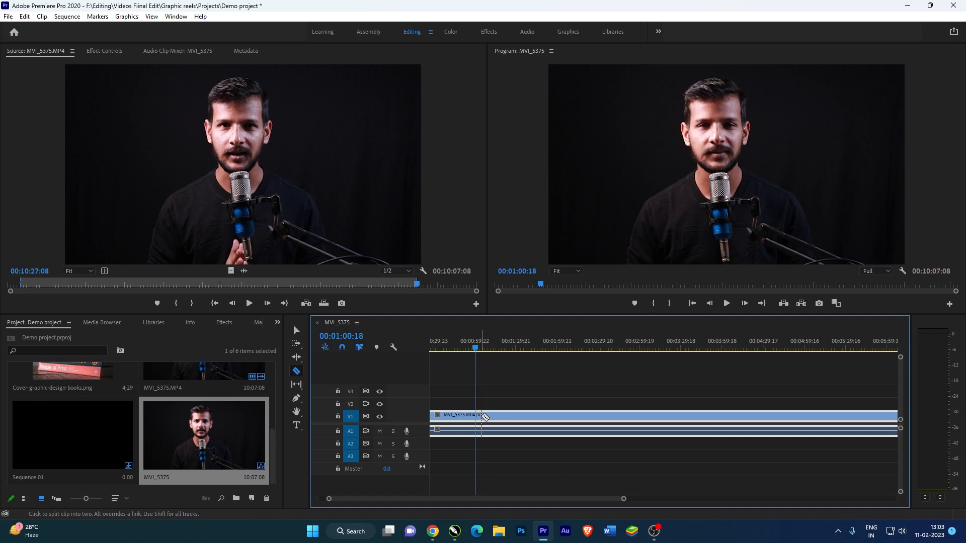
key("=")
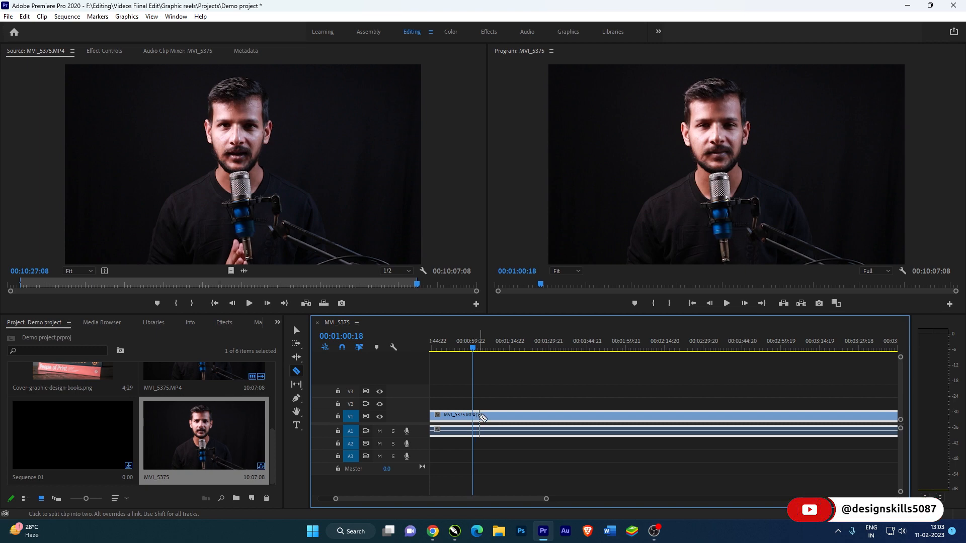
left_click(344, 349)
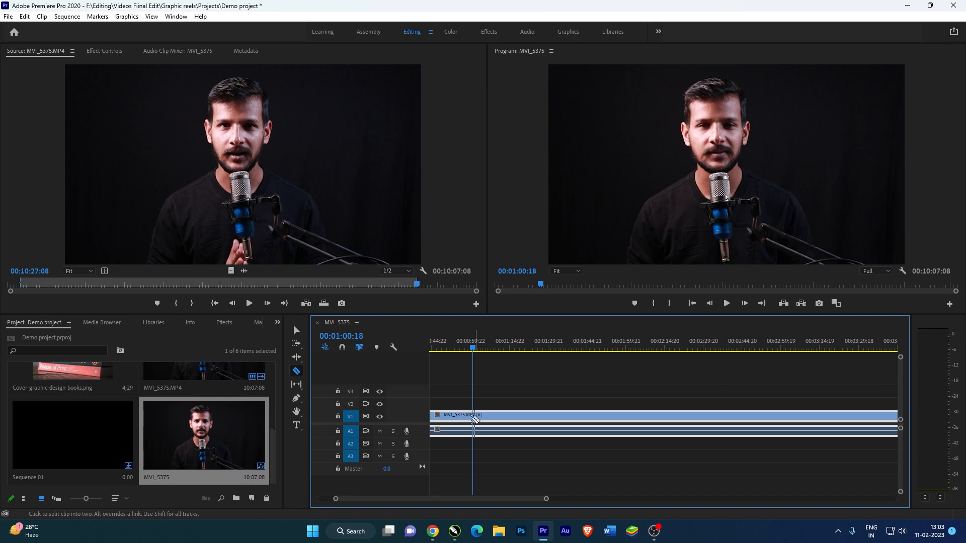
left_click(343, 348)
Step: Move the playhead to 00:01:43:12 and cut the MVI_5375.MP4 clip there with the Razor tool
left_click_drag(476, 354, 584, 351)
left_click(578, 351)
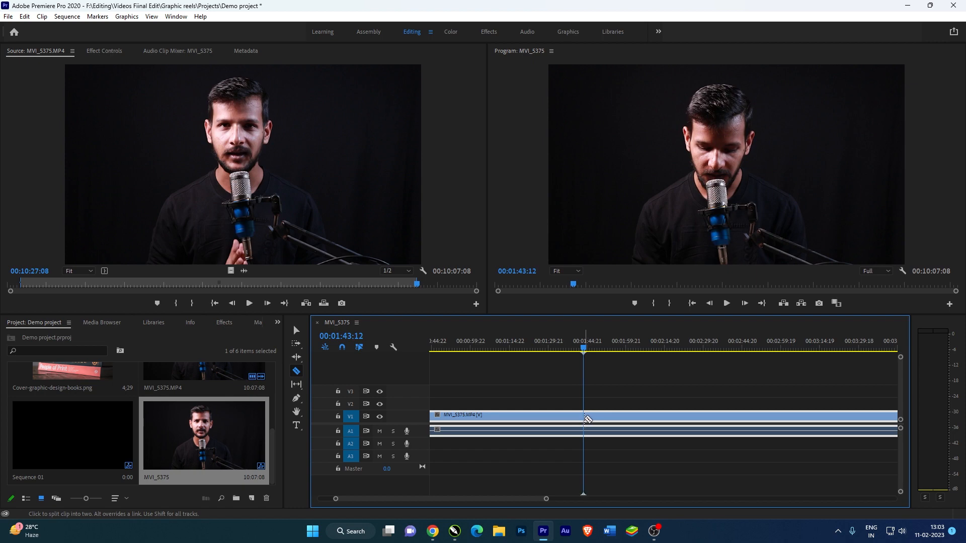
left_click(586, 417)
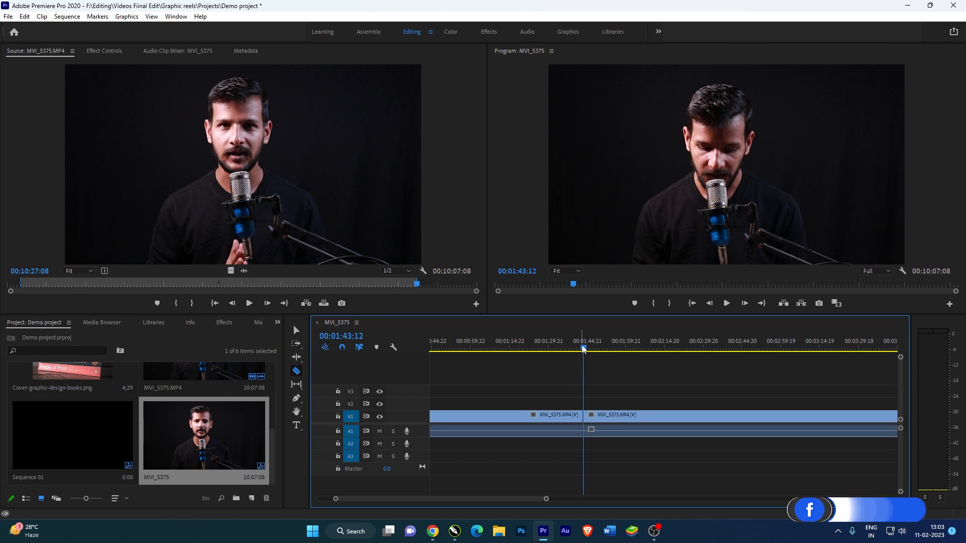
Step: Make two more razor cuts after the playhead, the second at about 00:03:45, to divide the clip further
key("minus")
key("minus")
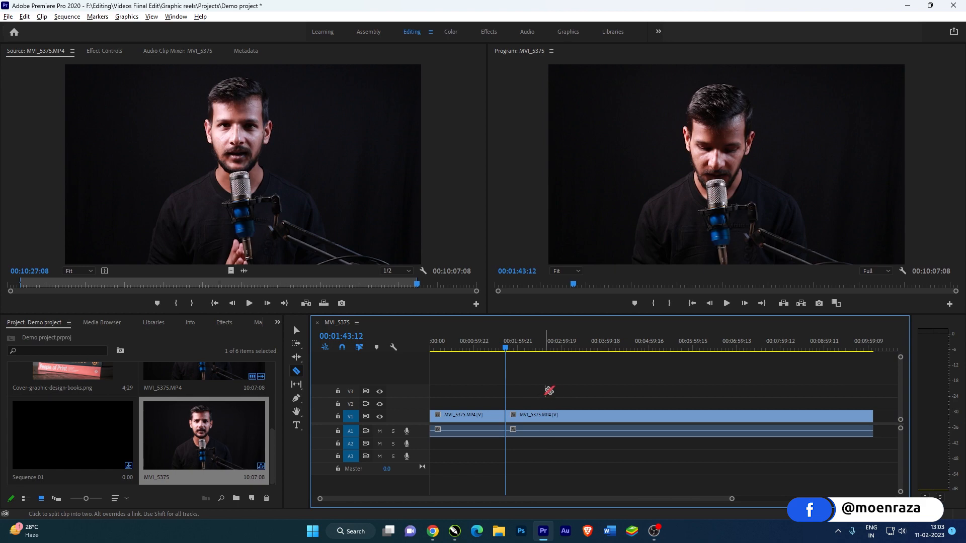
key("minus")
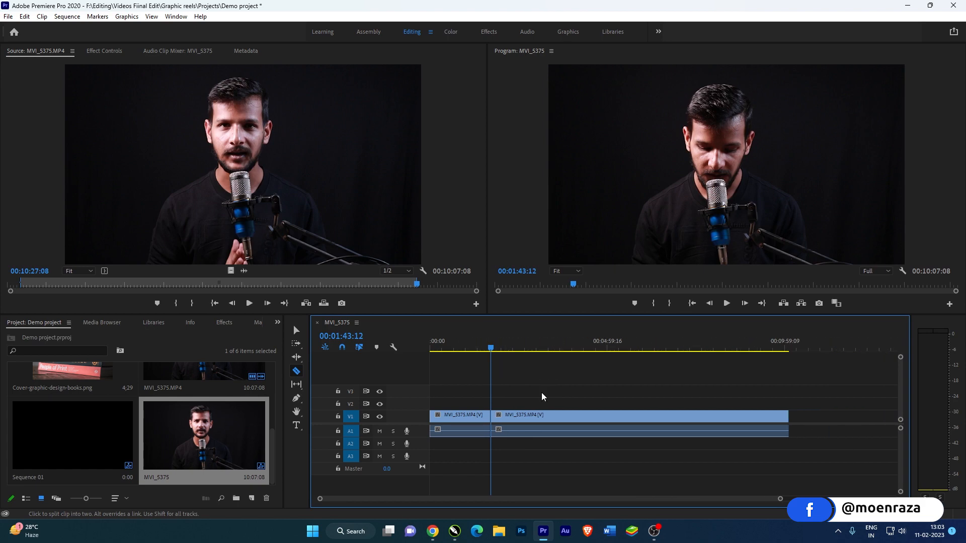
left_click(525, 418)
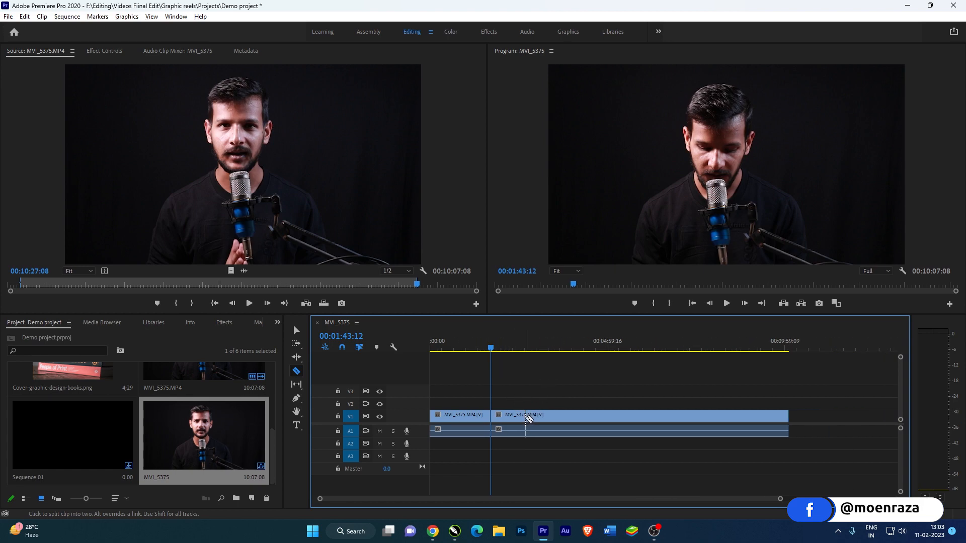
left_click(563, 417)
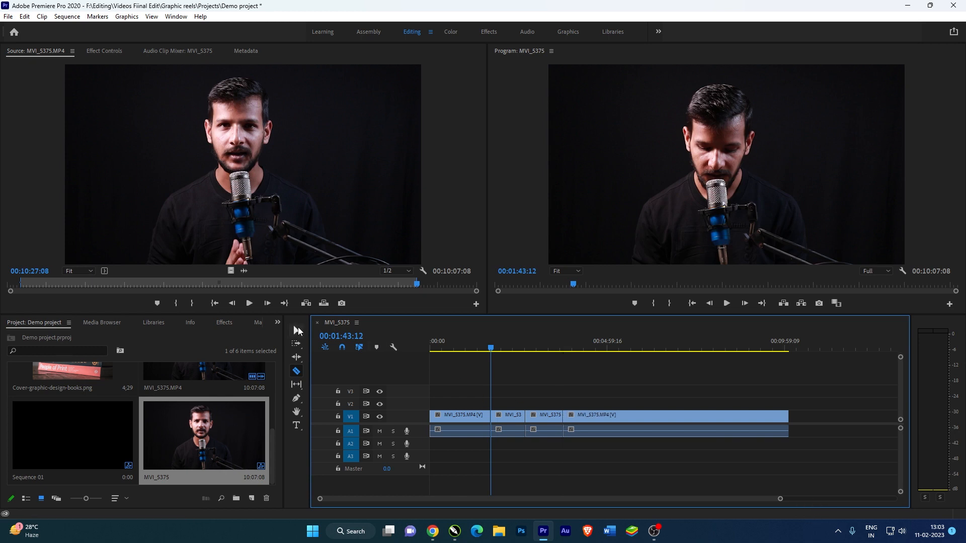
Step: Select the last segment repeatedly by its video and by its audio with the Selection tool to examine their link
left_click(296, 330)
left_click(595, 395)
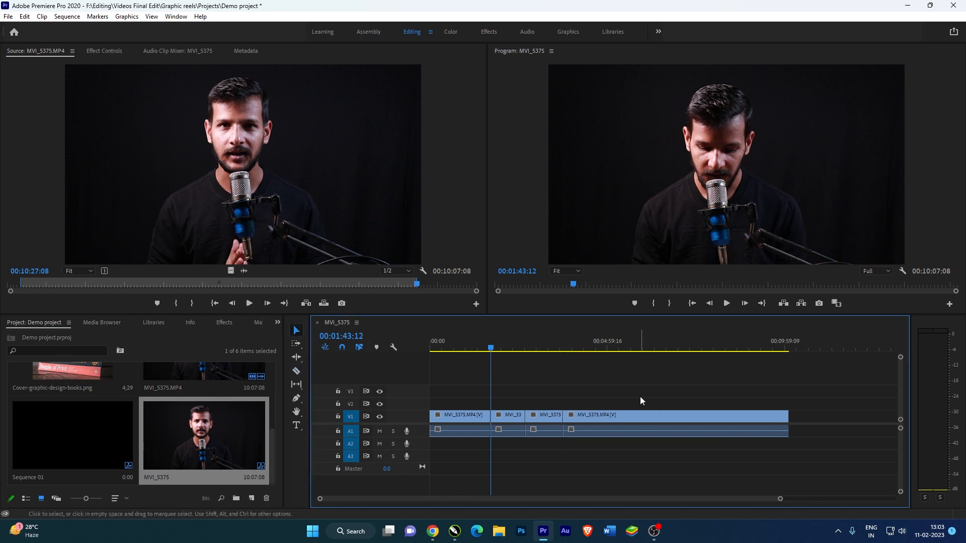
left_click(601, 418)
left_click(595, 448)
left_click(608, 430)
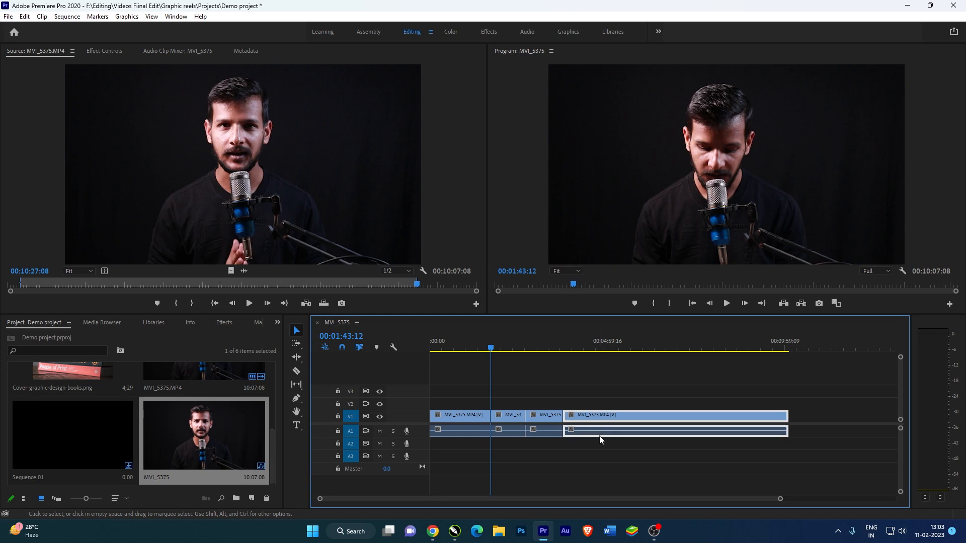
left_click(608, 443)
left_click(610, 430)
mouse_move(592, 432)
left_mouse_down()
mouse_move(661, 440)
mouse_move(614, 441)
mouse_move(599, 417)
left_mouse_up()
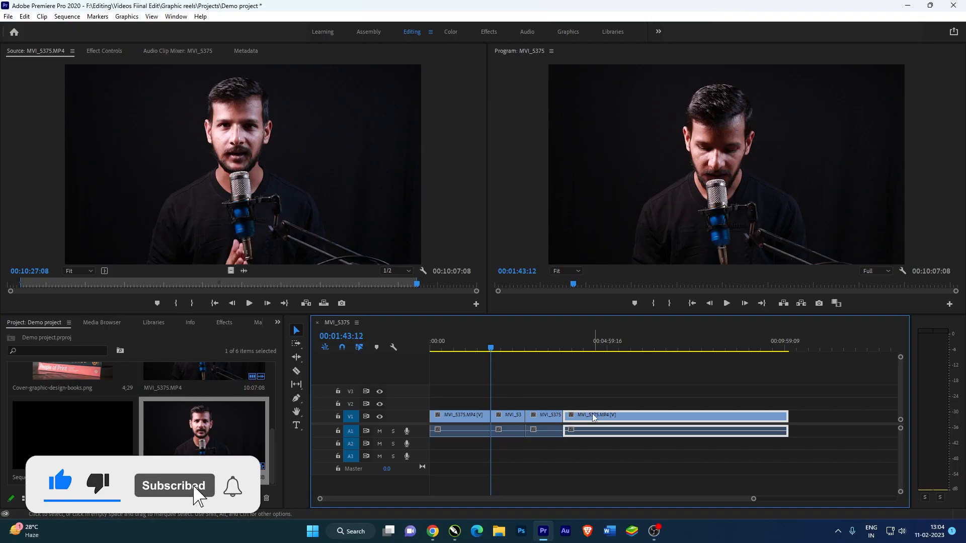
mouse_move(594, 416)
left_mouse_down()
mouse_move(654, 417)
mouse_move(594, 418)
left_mouse_up()
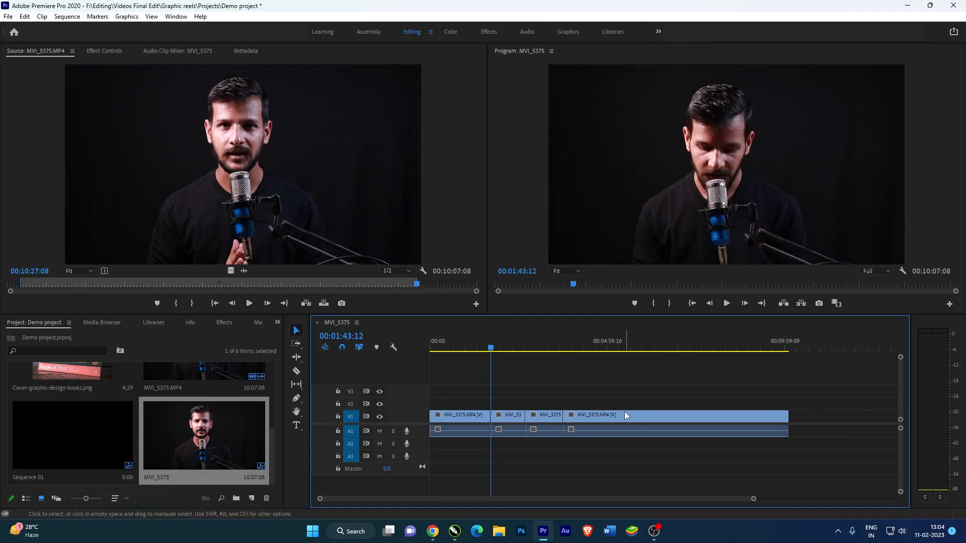
left_click(618, 417)
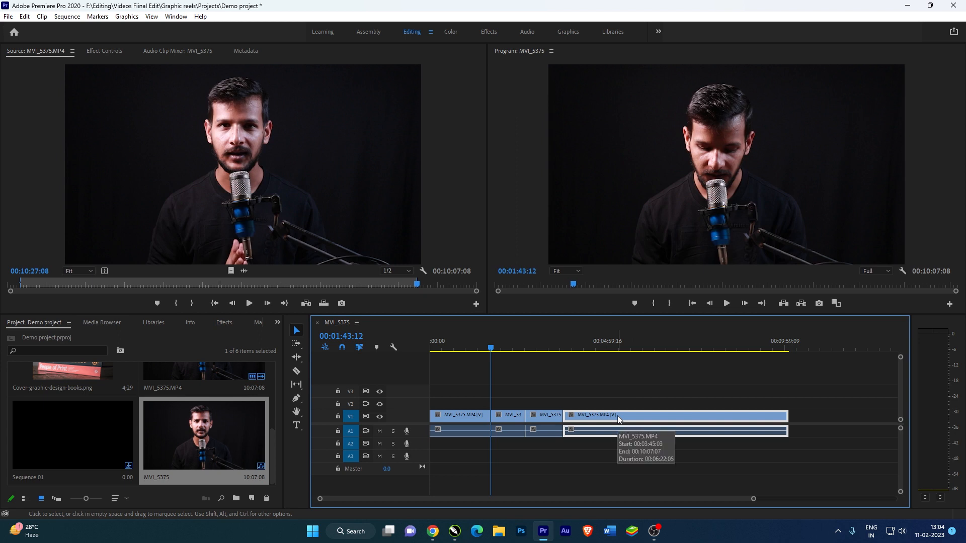
left_click(613, 451)
left_click(612, 414)
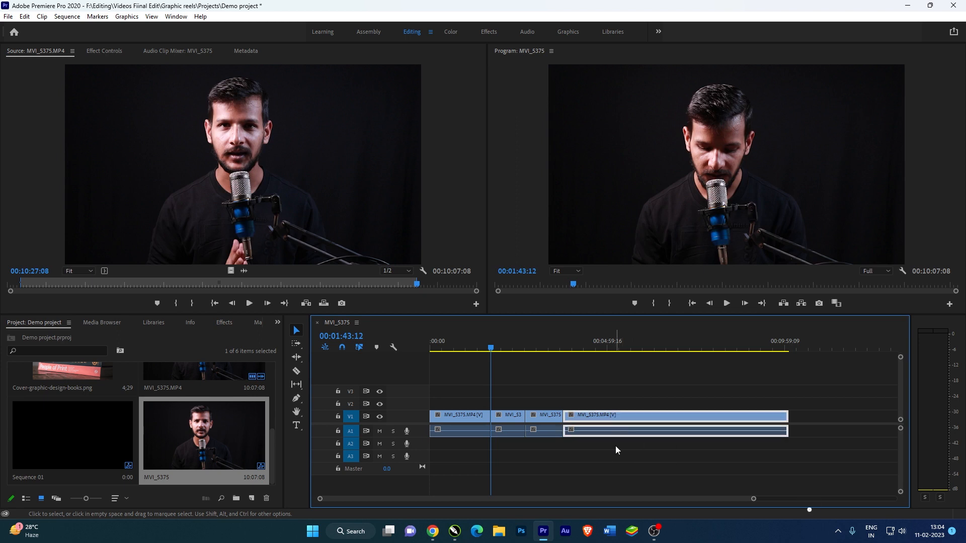
left_click(615, 445)
left_click(608, 430)
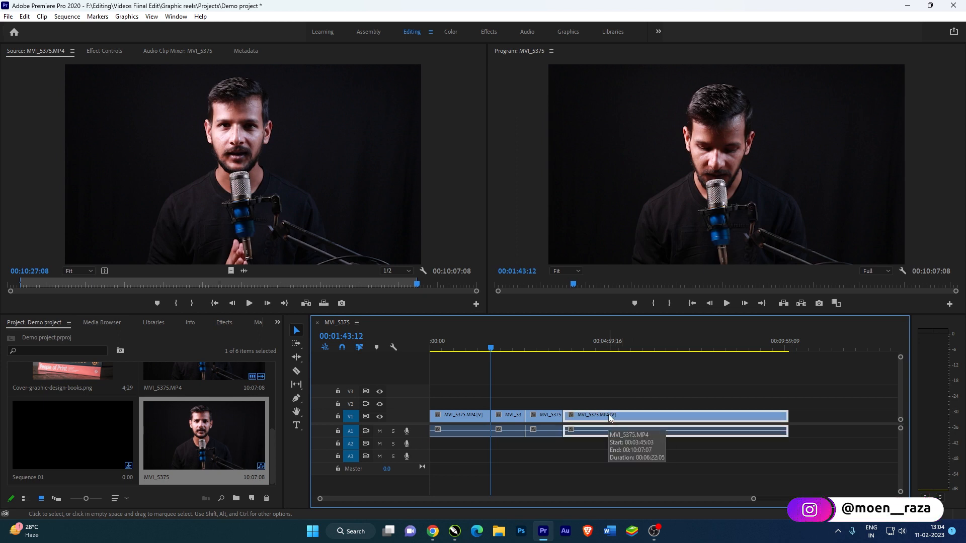
left_click(604, 448)
left_click(602, 436)
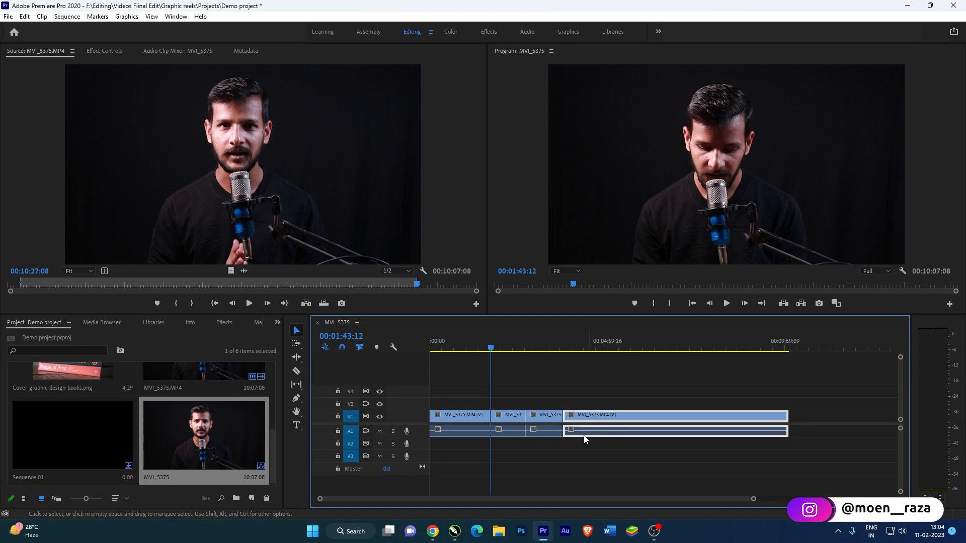
left_click(613, 419)
left_click(611, 417)
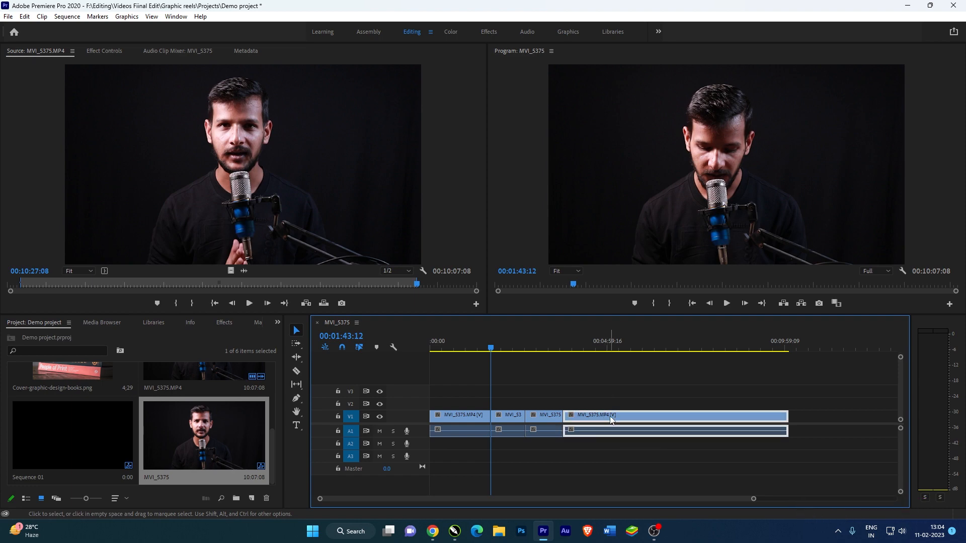
Step: Unlink the last segment's video and audio, select the audio on its own, and clear the selection
right_click(611, 419)
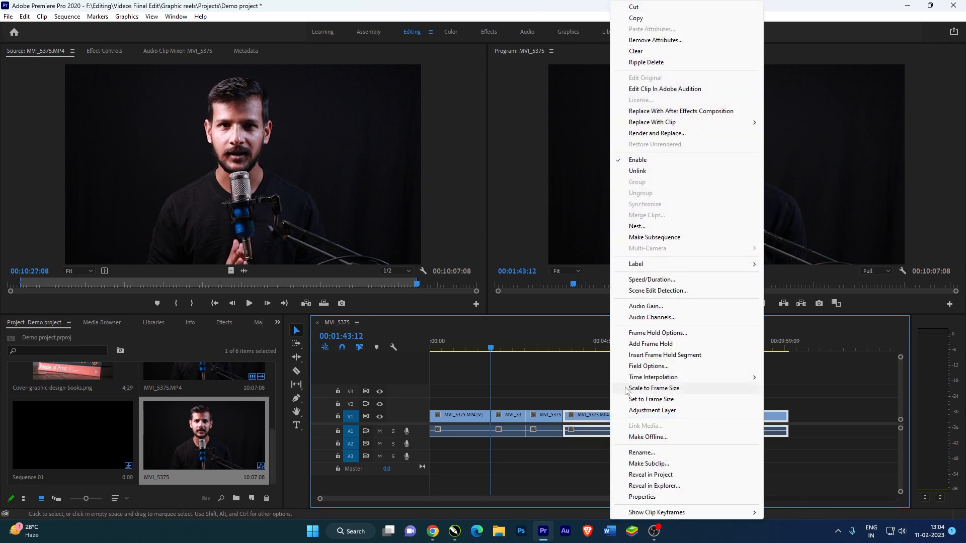
left_click(636, 171)
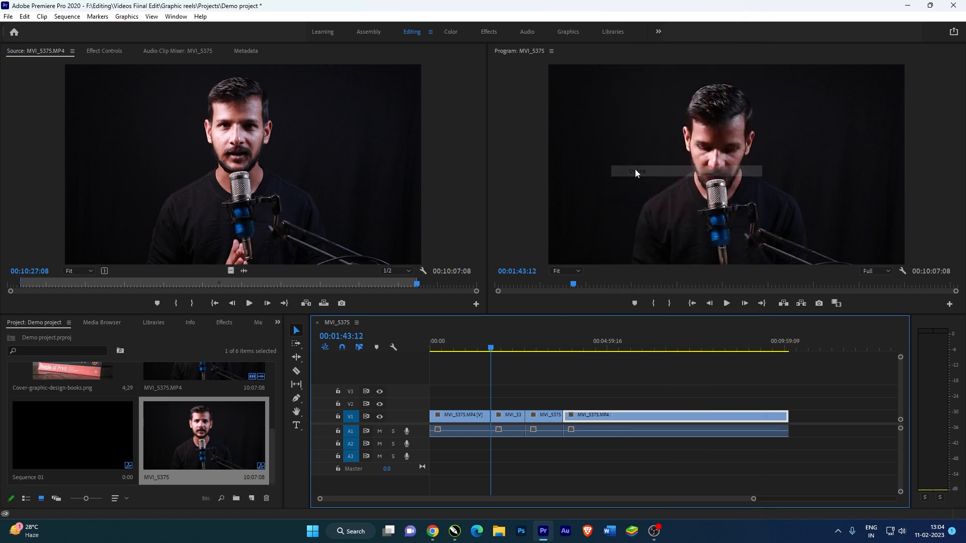
left_click(628, 435)
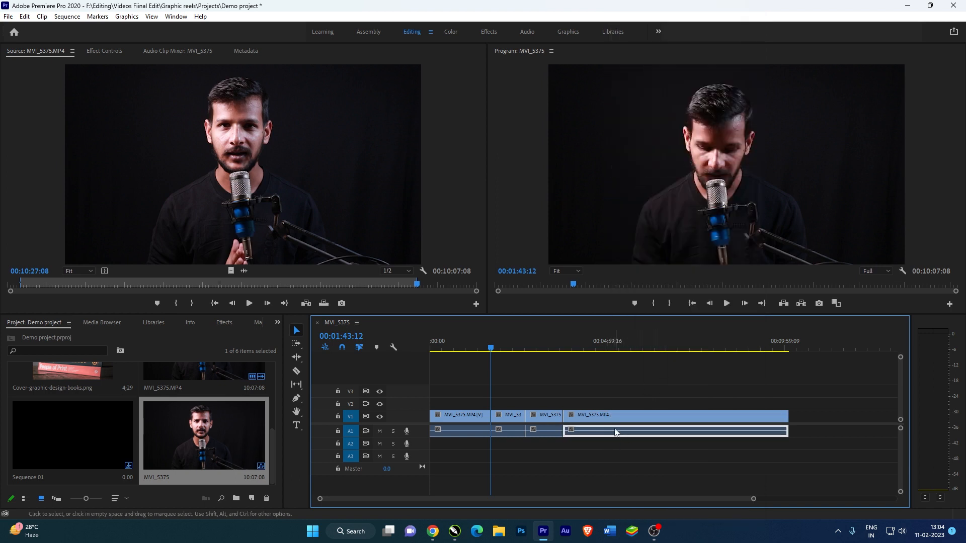
left_click_drag(615, 431, 587, 436)
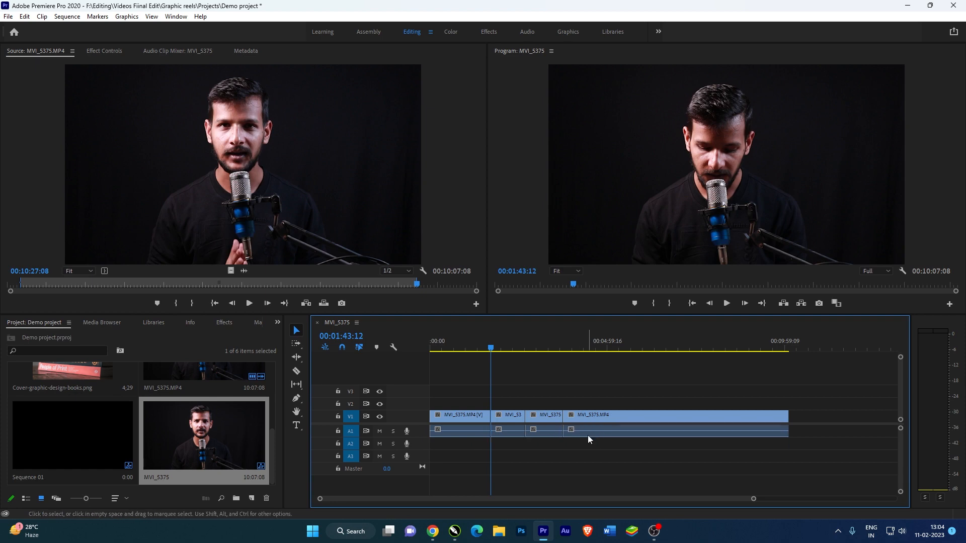